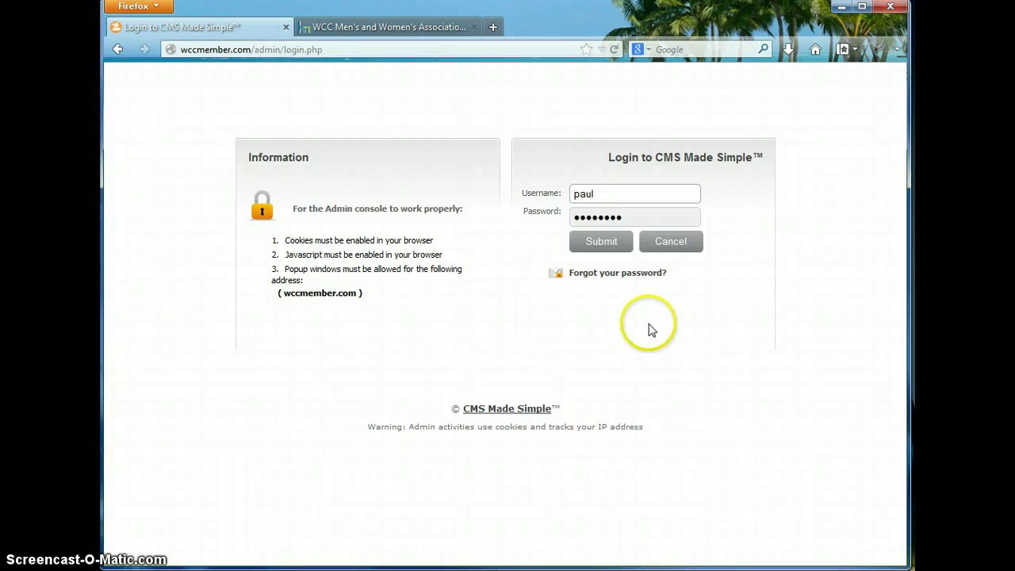
Log in to the site's admin console and open the Showtime Slideshow module
click(600, 246)
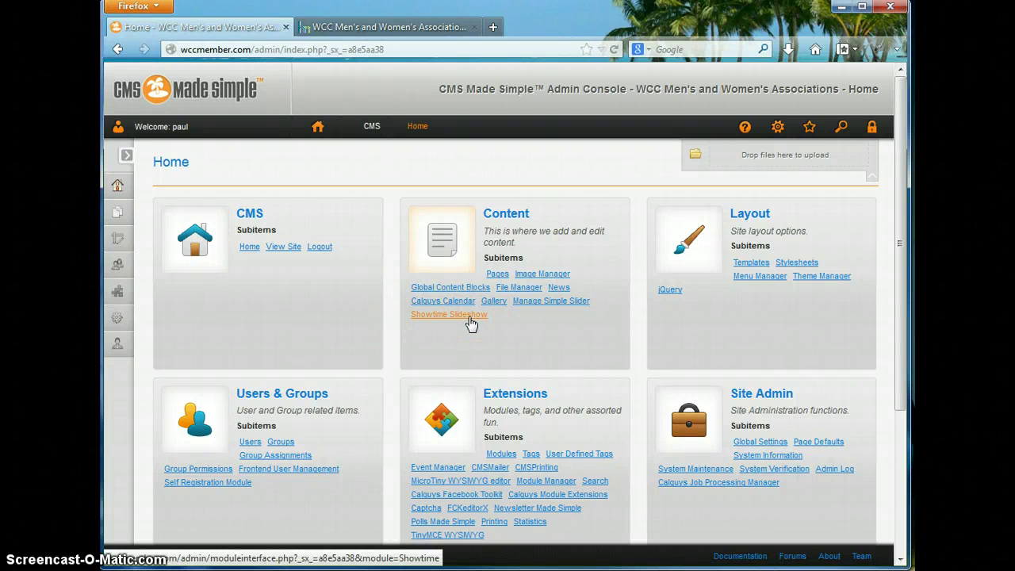
click(462, 321)
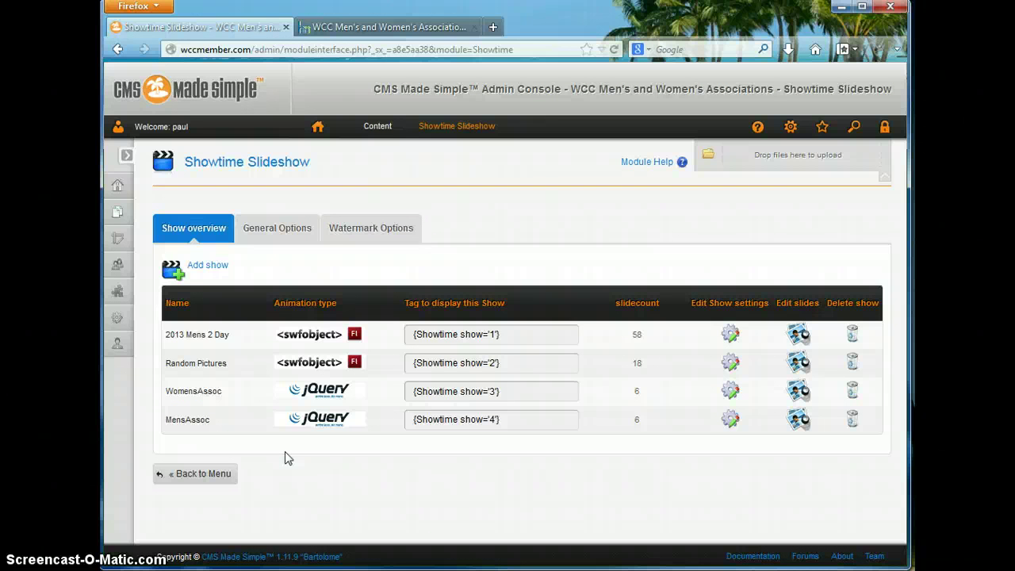
Add a new show named "pault test" that copies its settings from the 2013 Mens 2 Day (swfobject) show, and save it
click(207, 267)
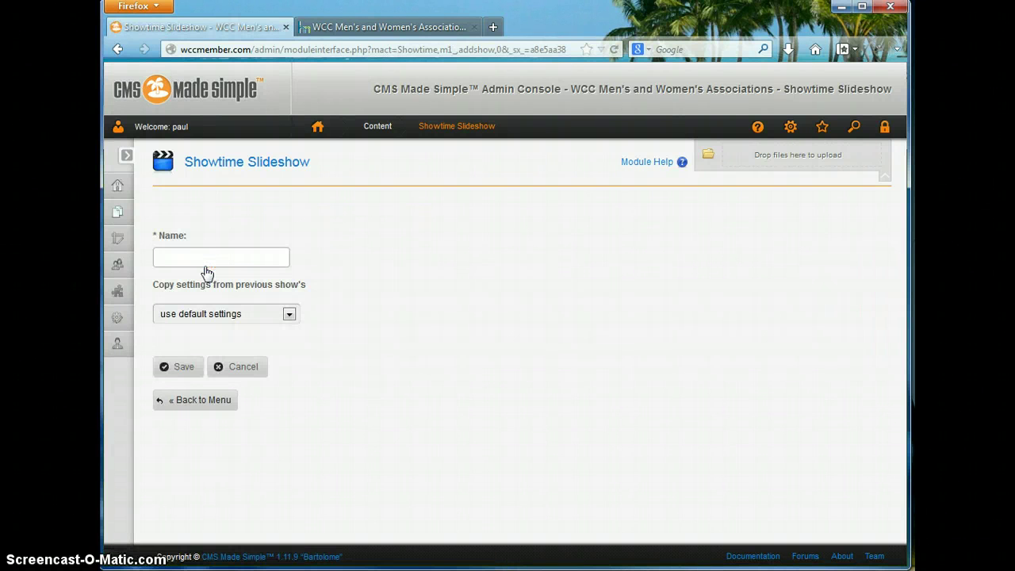
click(210, 257)
text(pault test)
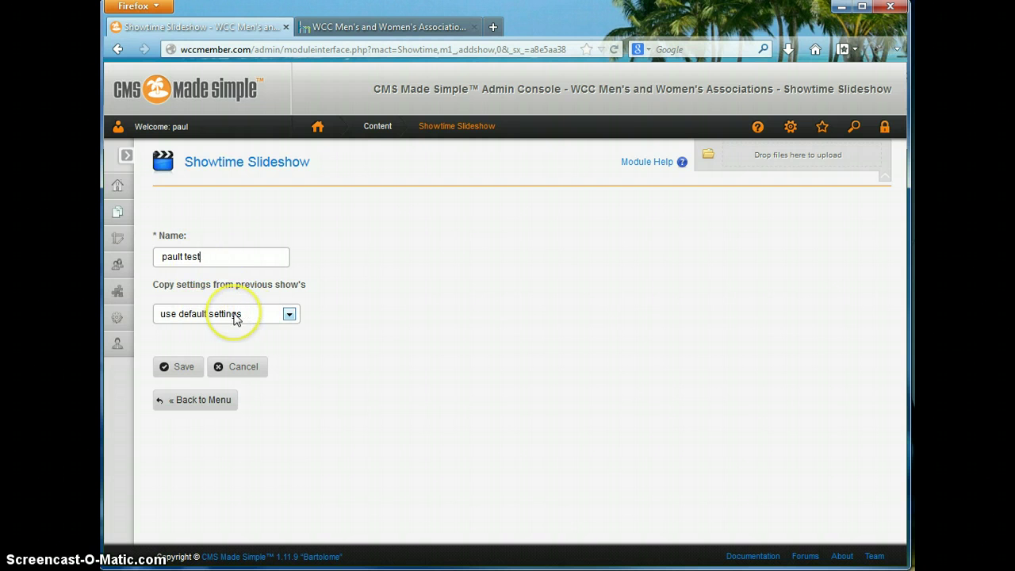
click(235, 316)
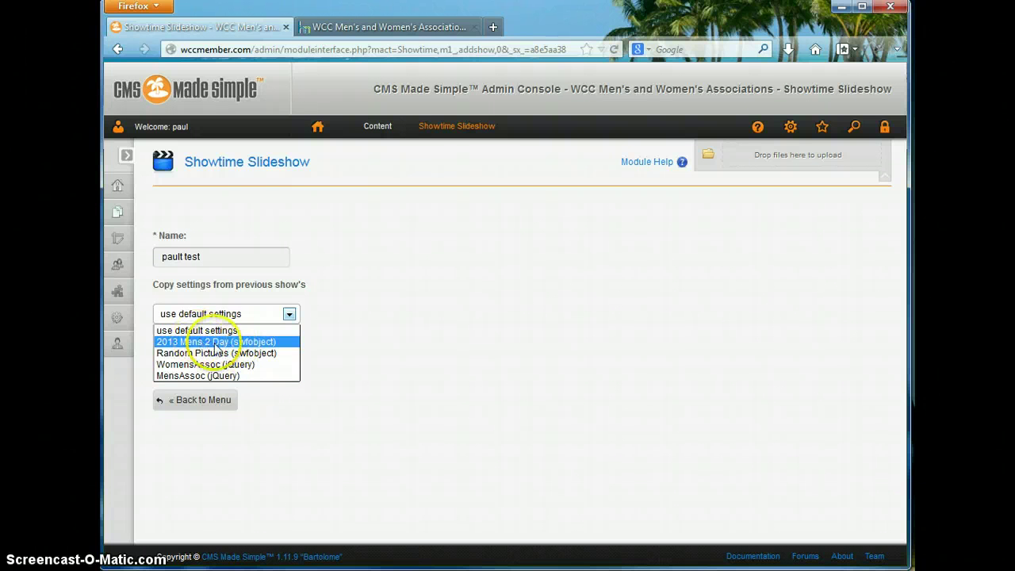
click(216, 342)
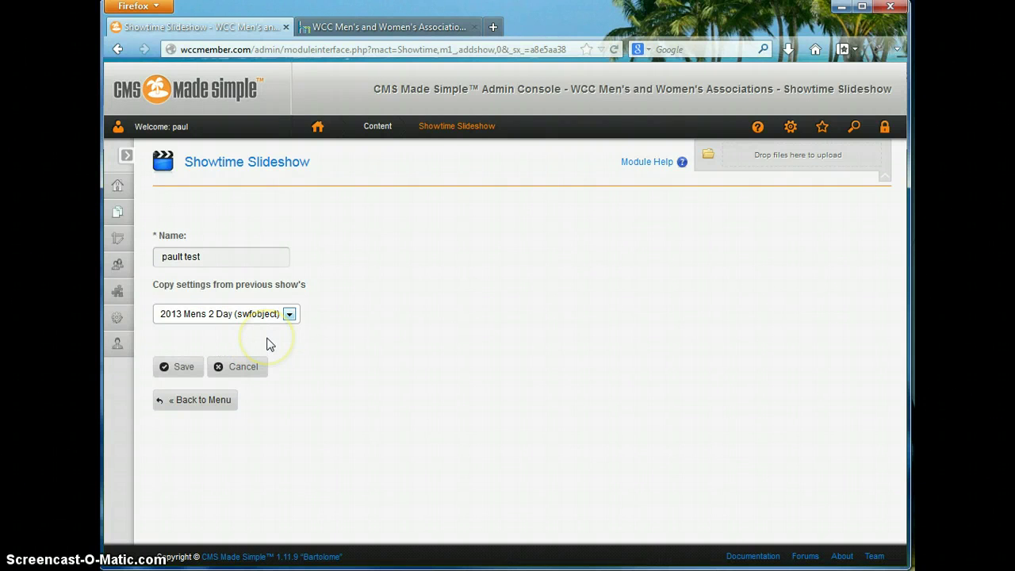
click(178, 369)
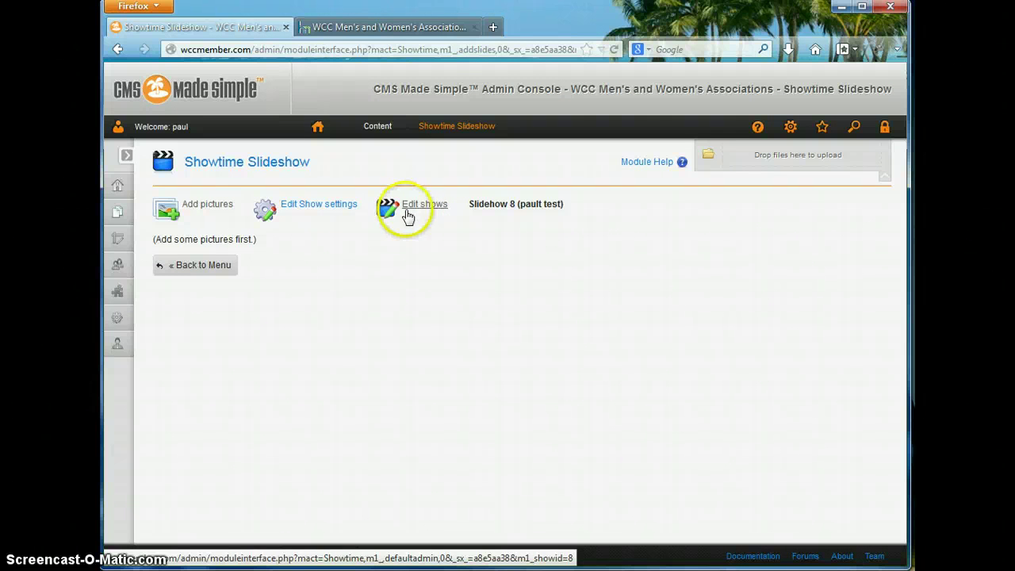
In the new show's picture selection, create a directory named slideshow2 inside the 2014_images folder
click(205, 206)
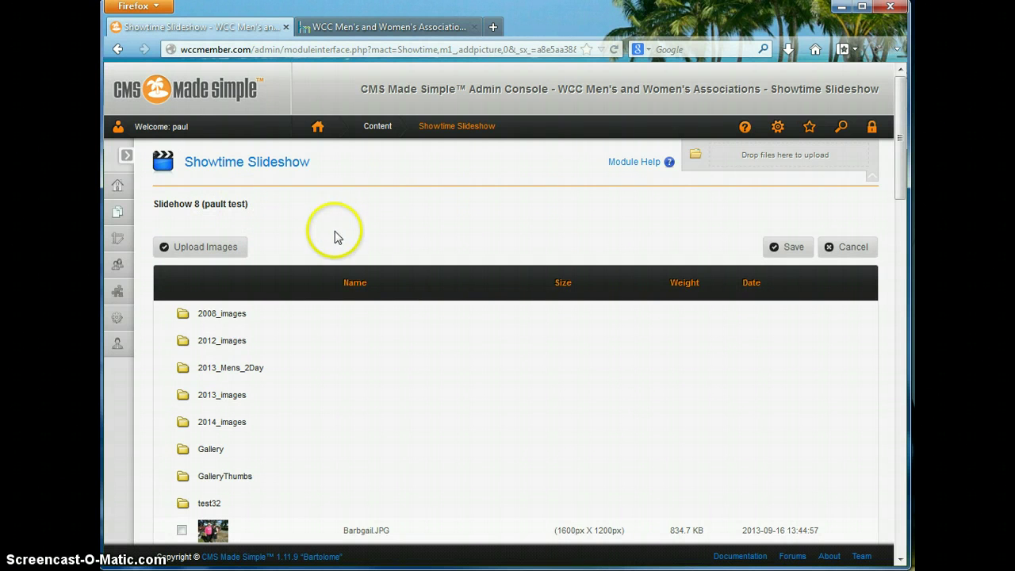
scroll(336, 348, down, 2)
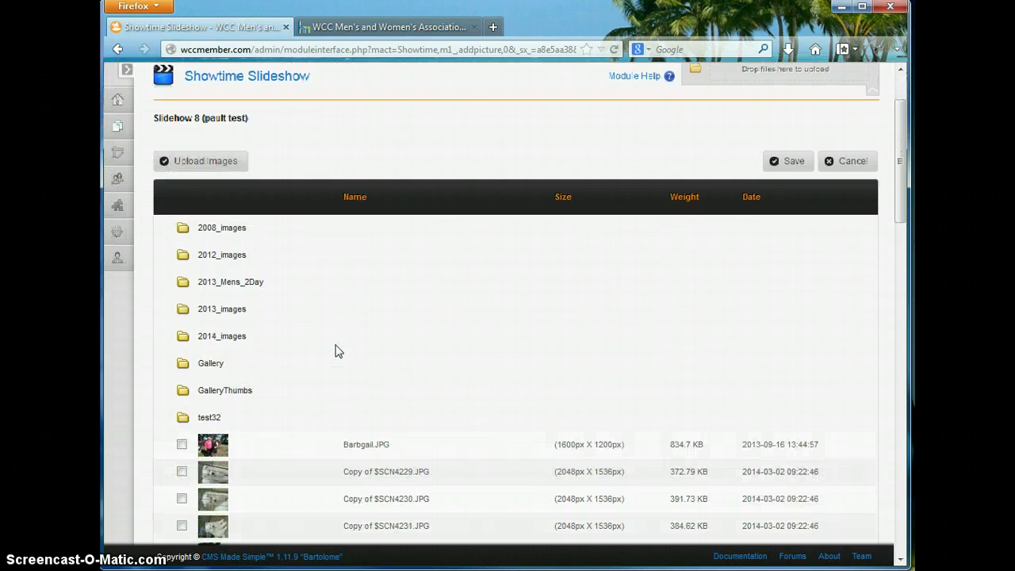
scroll(336, 351, down, 4)
scroll(336, 352, up, 2)
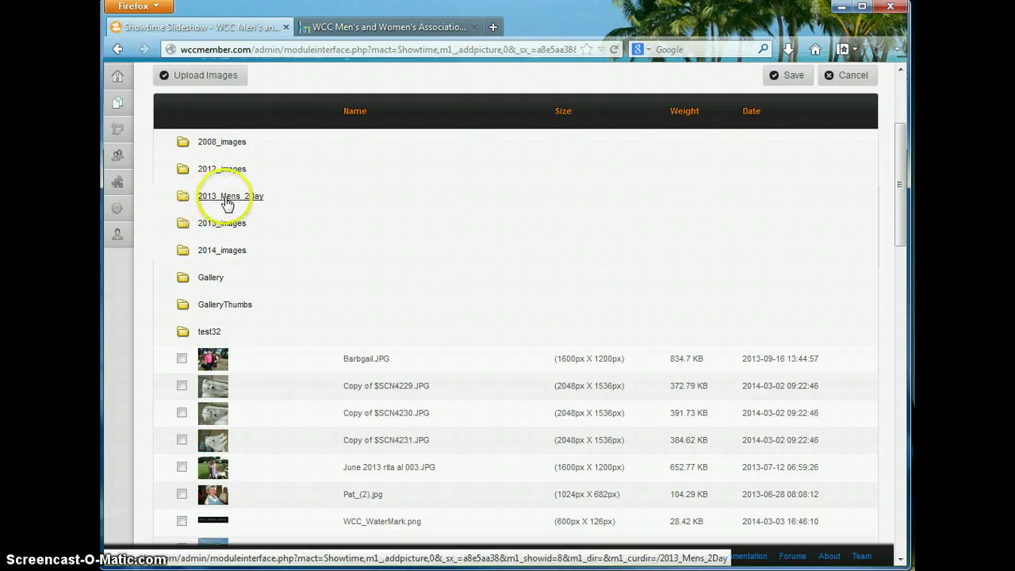
click(229, 255)
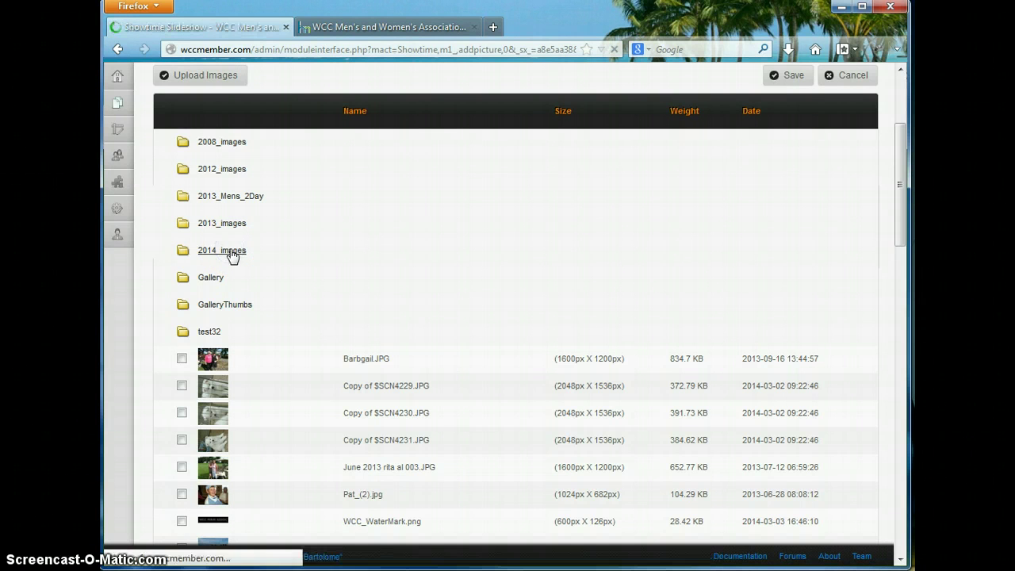
click(317, 243)
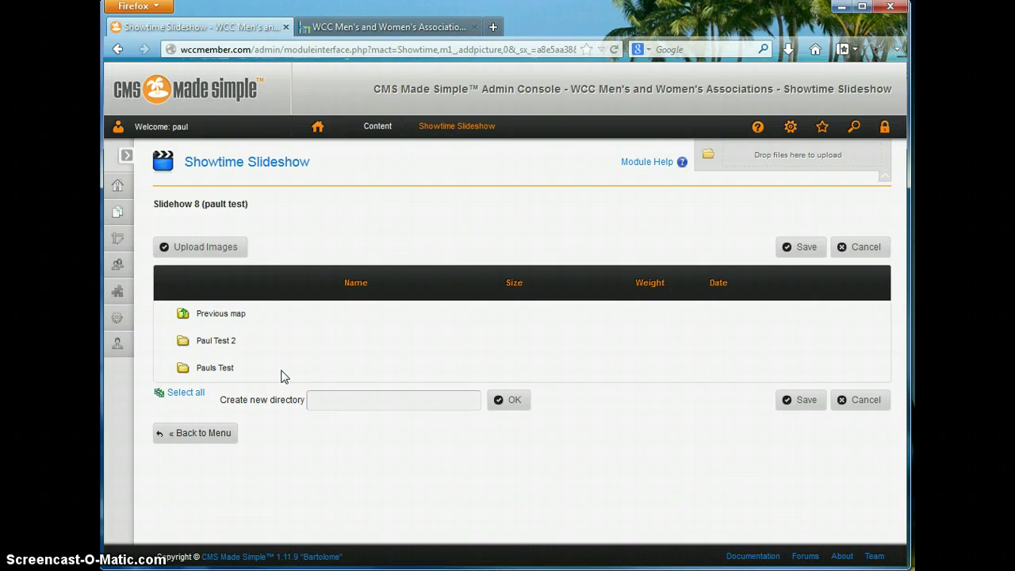
click(317, 399)
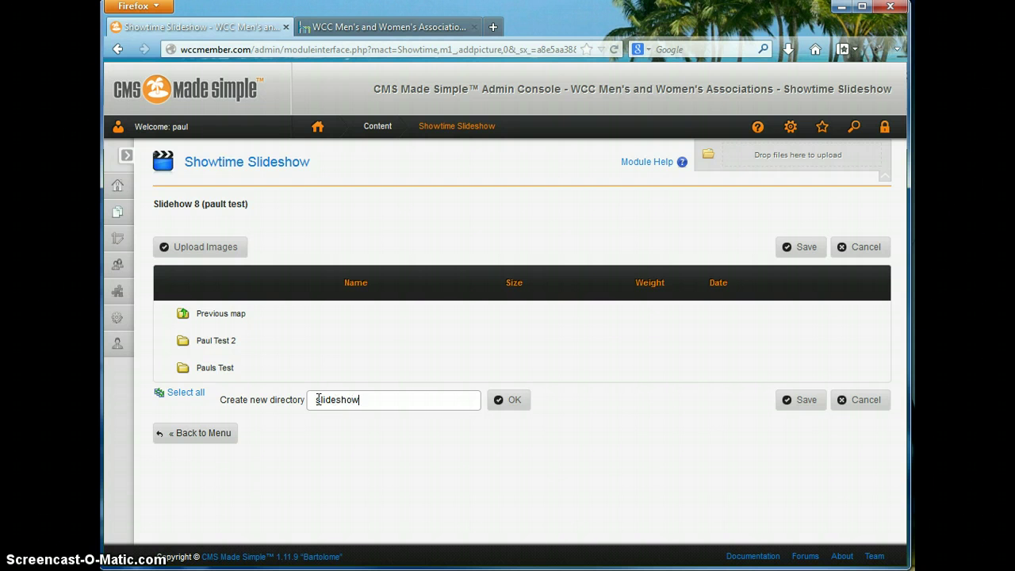
click(480, 418)
click(510, 403)
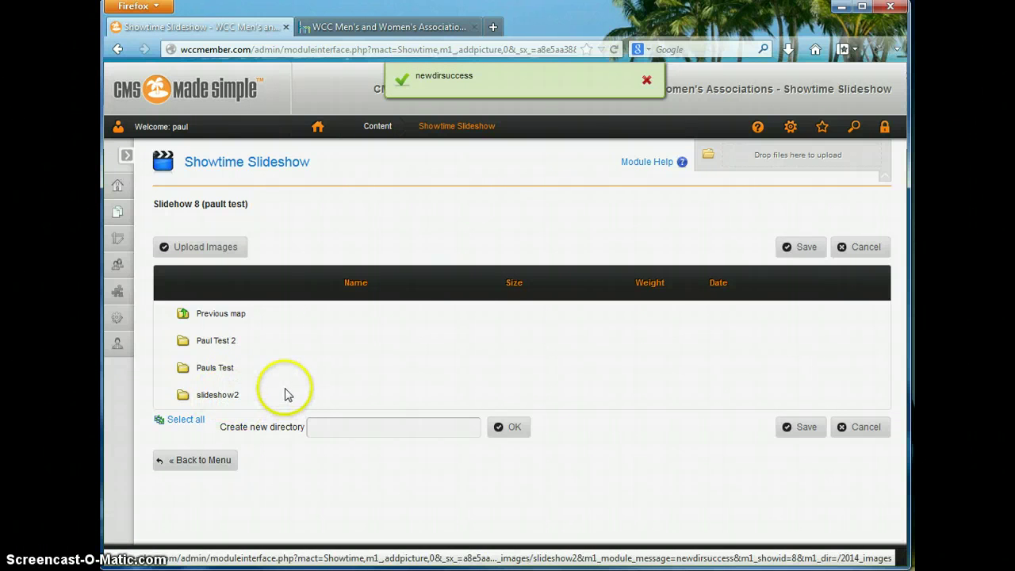
Upload DSC00177, DSC00180, DSC00778, DSC00852rotated, DSC00888 and Grabbed Frame 17 from the Test Pictures folder into the slideshow2 directory
click(215, 396)
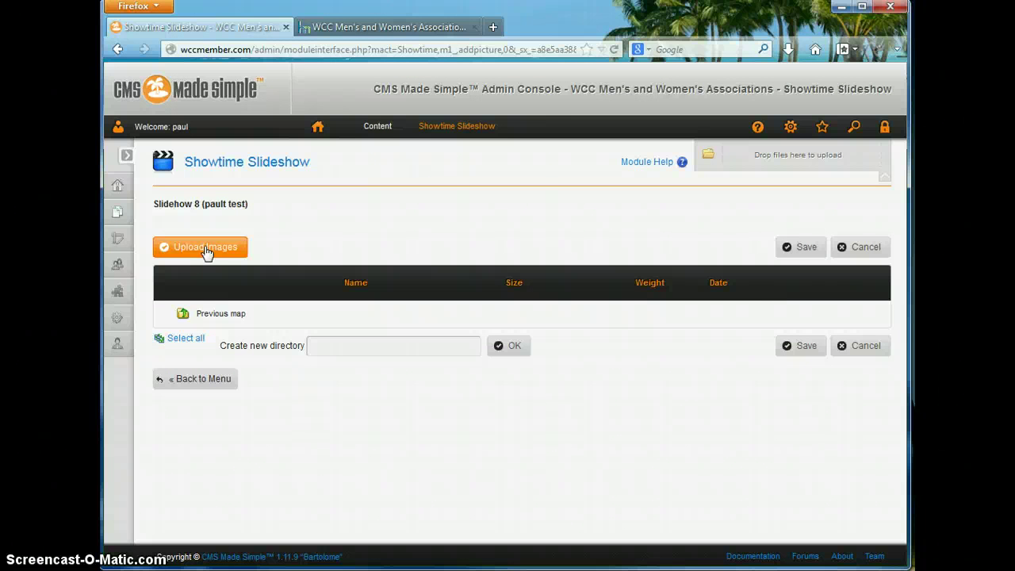
click(206, 250)
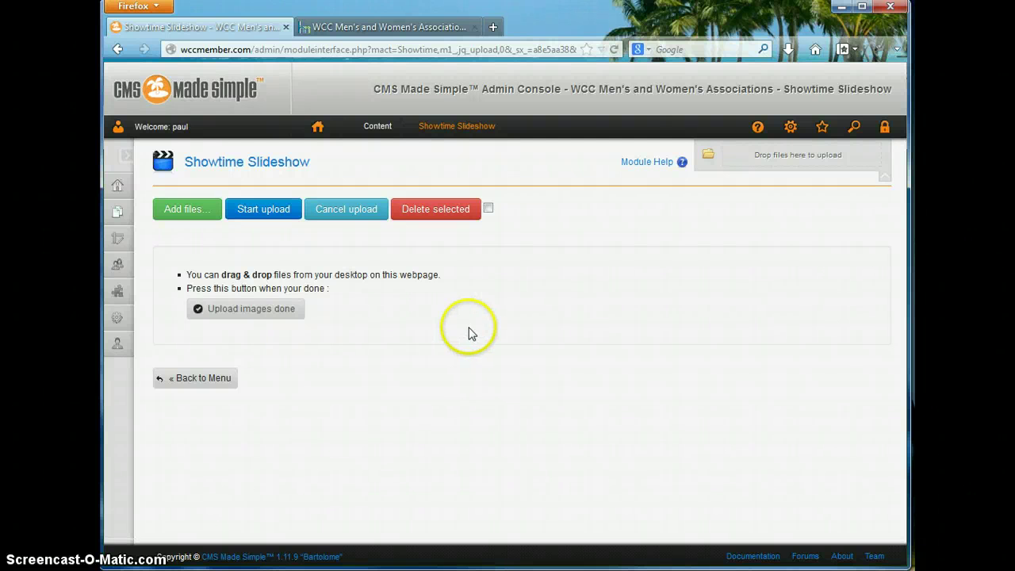
click(188, 211)
scroll(190, 211, down, 3)
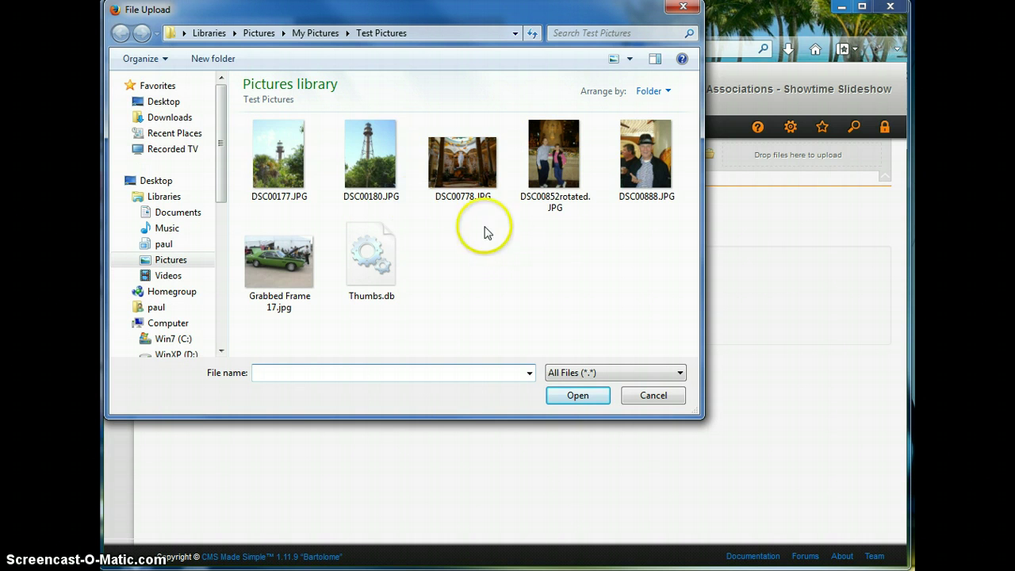
click(305, 163)
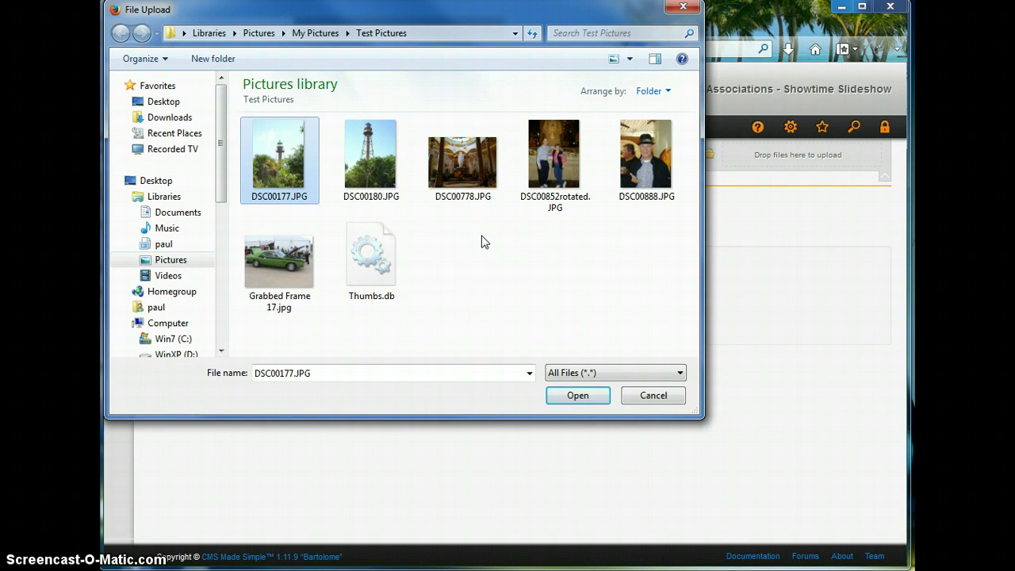
ctrl+click(380, 174)
ctrl+click(460, 174)
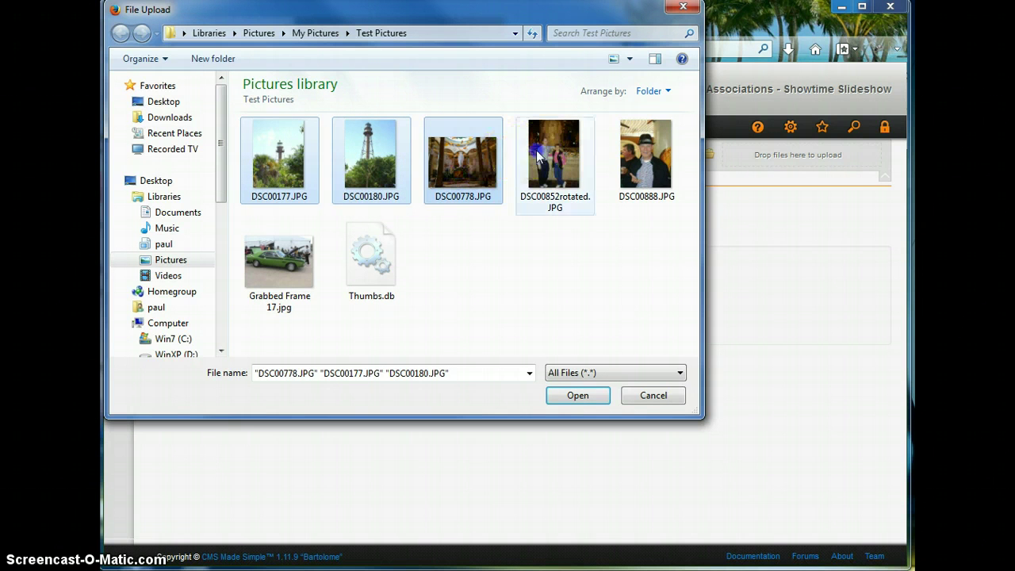
ctrl+click(543, 153)
ctrl+click(638, 163)
ctrl+click(281, 261)
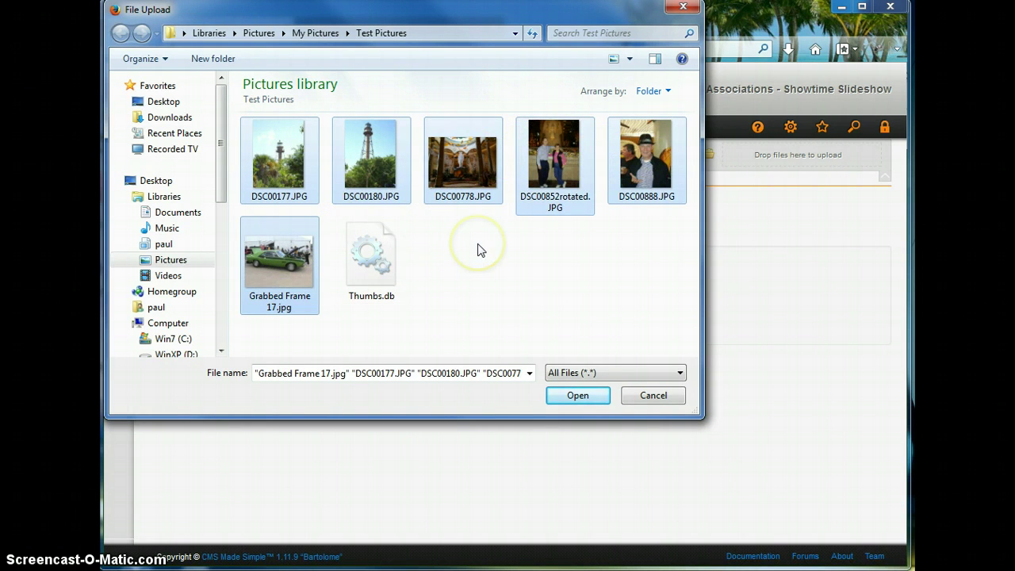
click(567, 396)
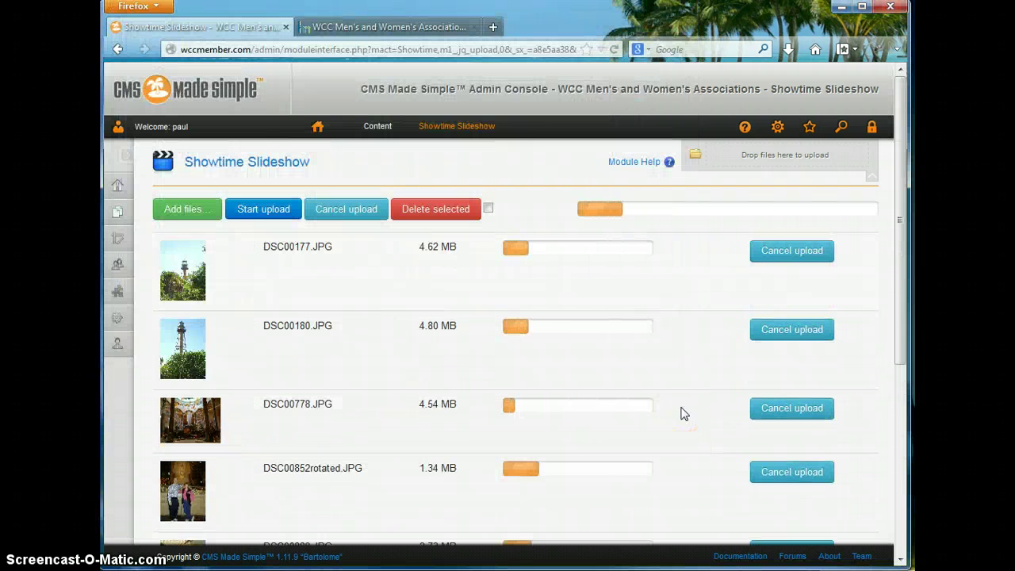
click(678, 323)
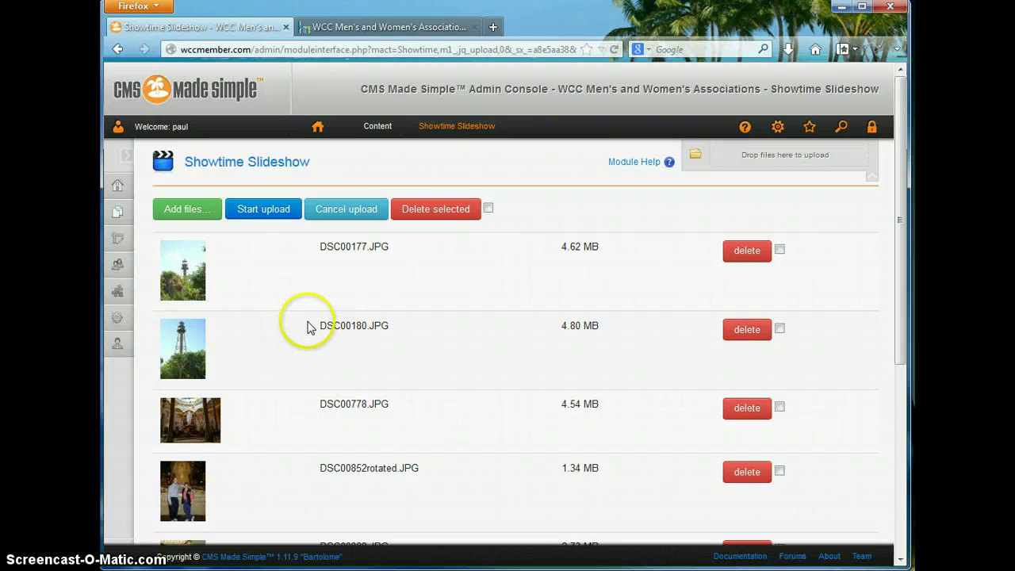
scroll(315, 321, down, 4)
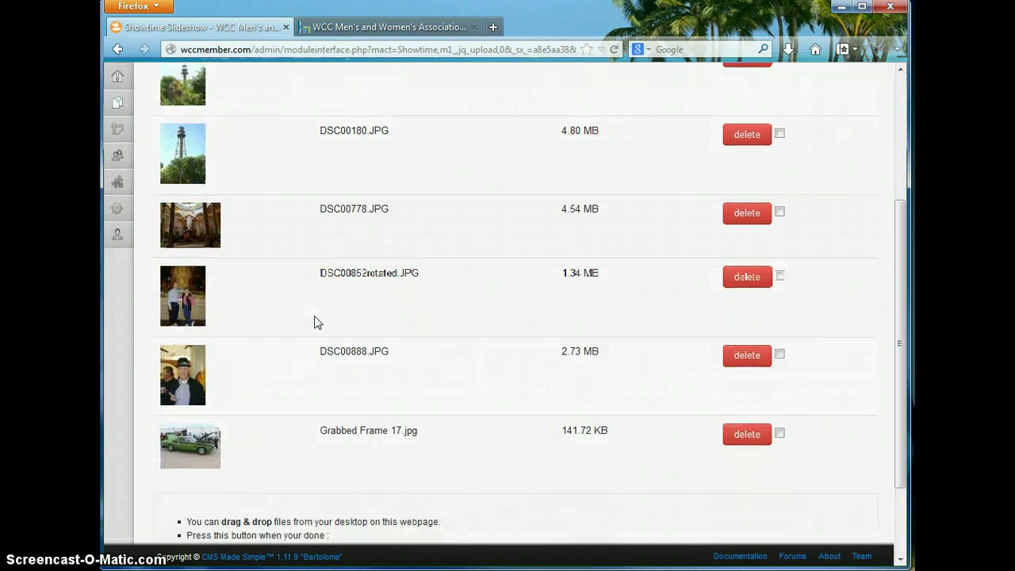
scroll(316, 322, up, 2)
scroll(315, 321, up, 1)
scroll(315, 322, up, 2)
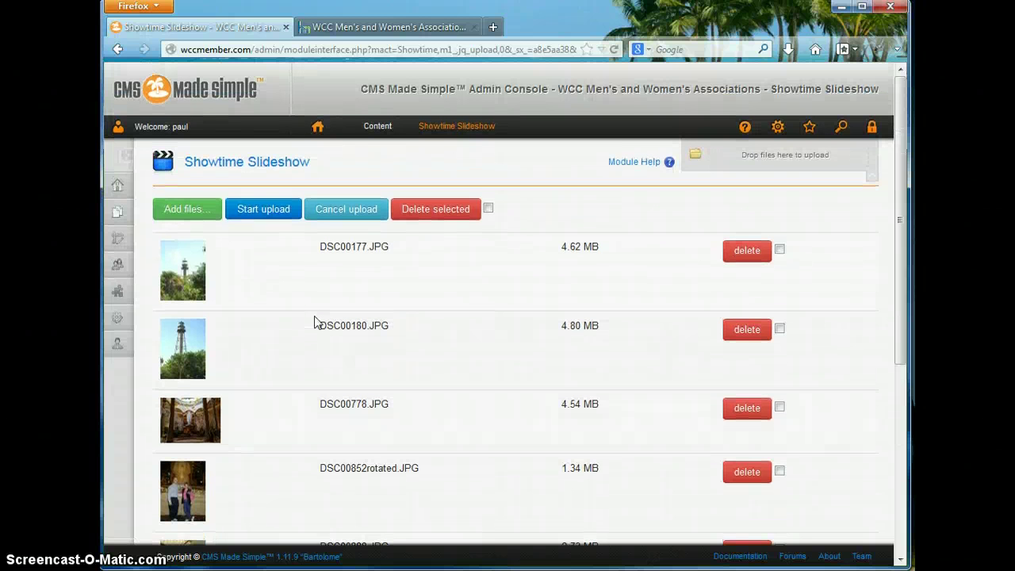
Return to the slides of the "pault test" show and browse its picture selection to slideshow2 inside 2014_images
click(117, 214)
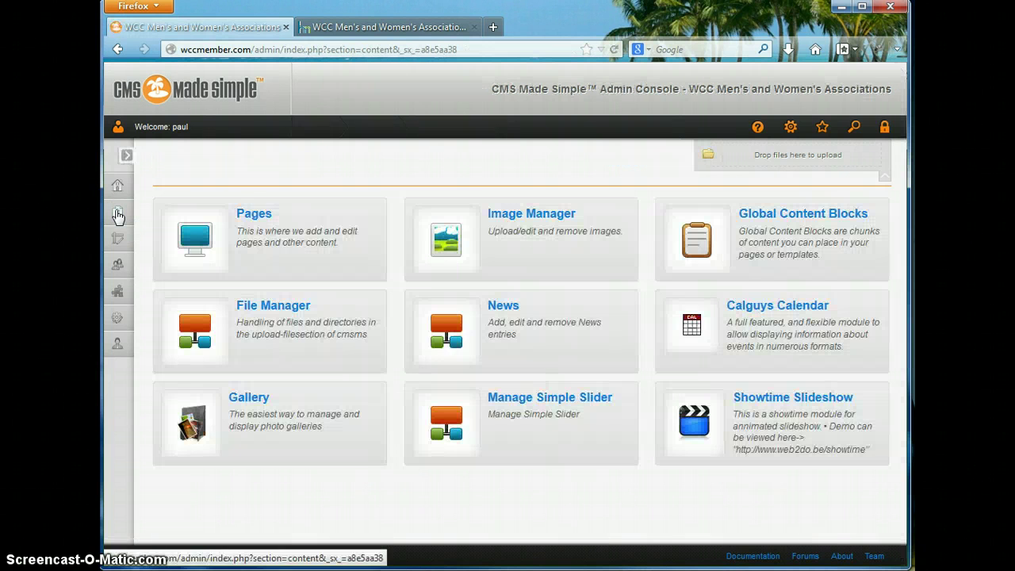
click(206, 224)
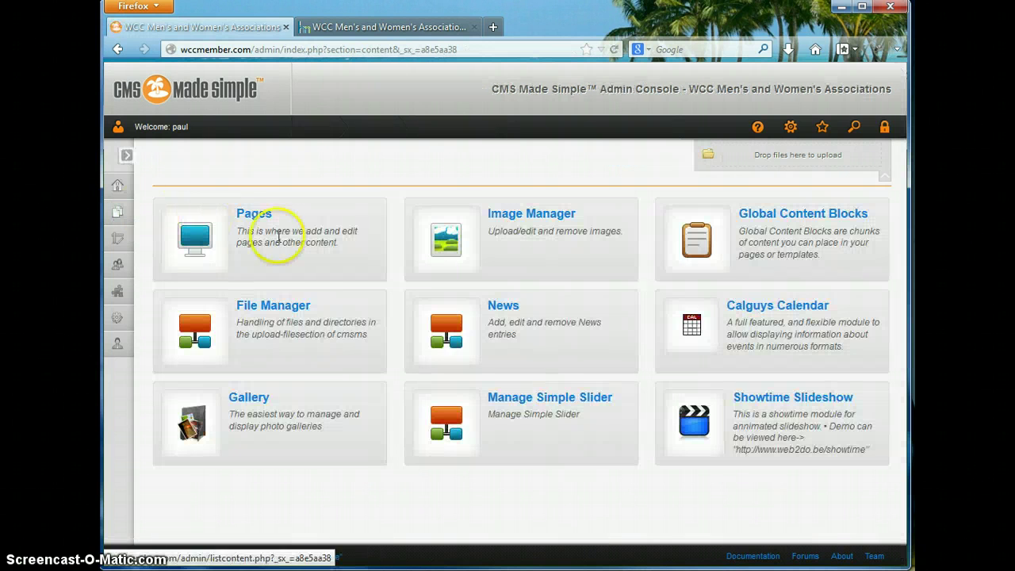
click(755, 399)
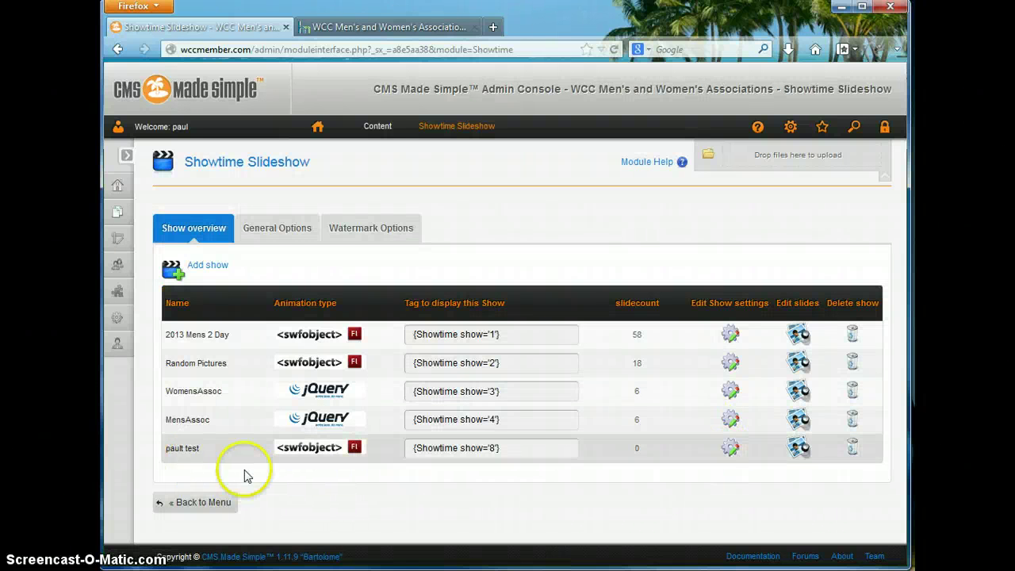
click(797, 450)
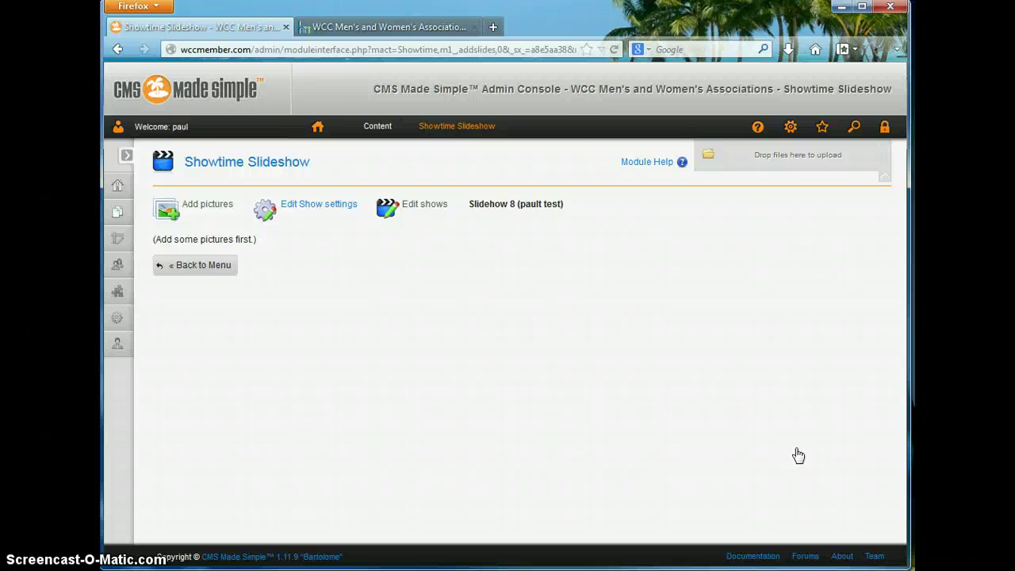
click(193, 206)
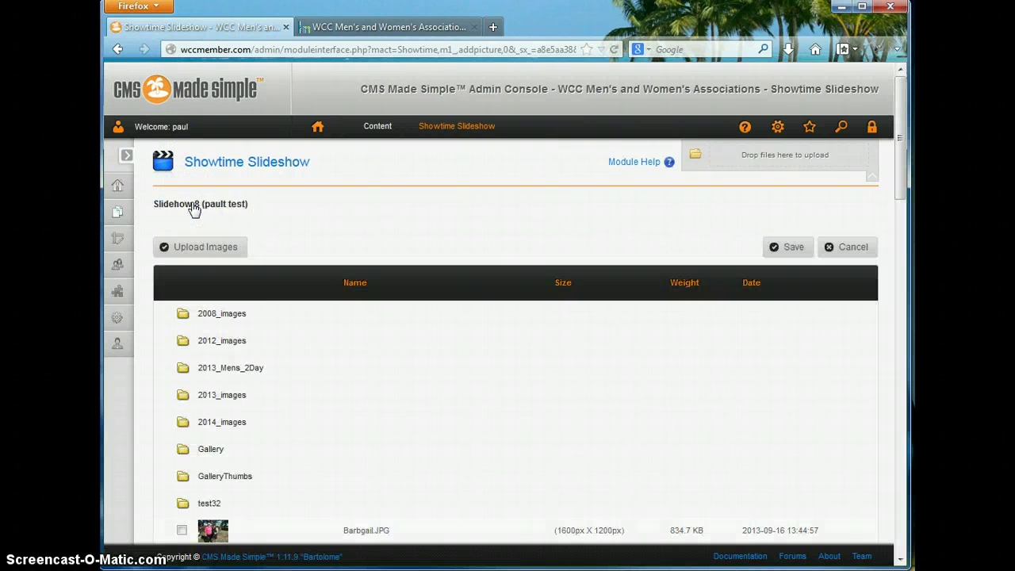
click(217, 426)
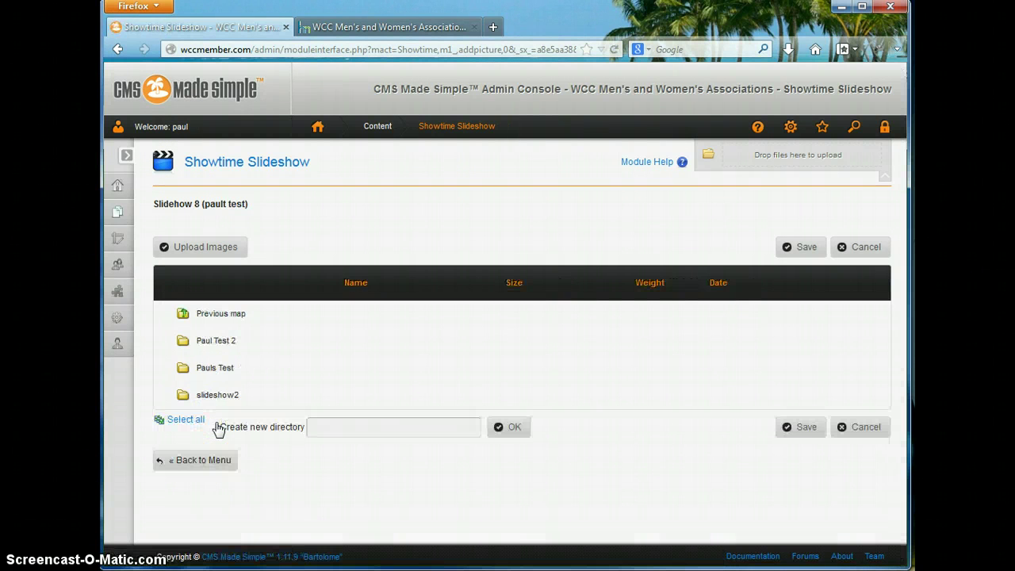
click(221, 394)
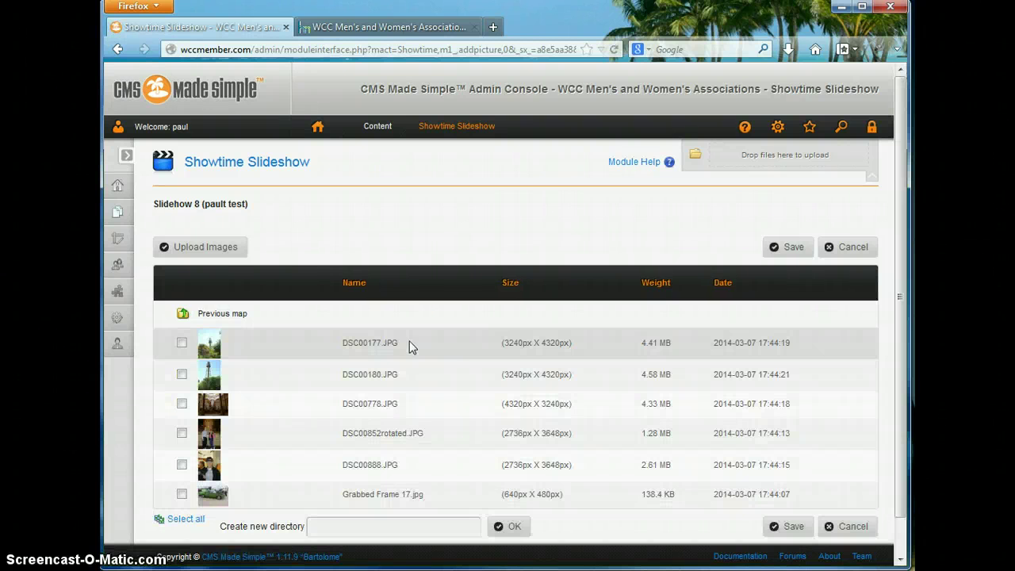
Add the pictures DSC00177.JPG, DSC00180.JPG and DSC00778.JPG to the show as slides and save the selection
mouse_move(207, 355)
click(181, 342)
click(182, 374)
click(181, 404)
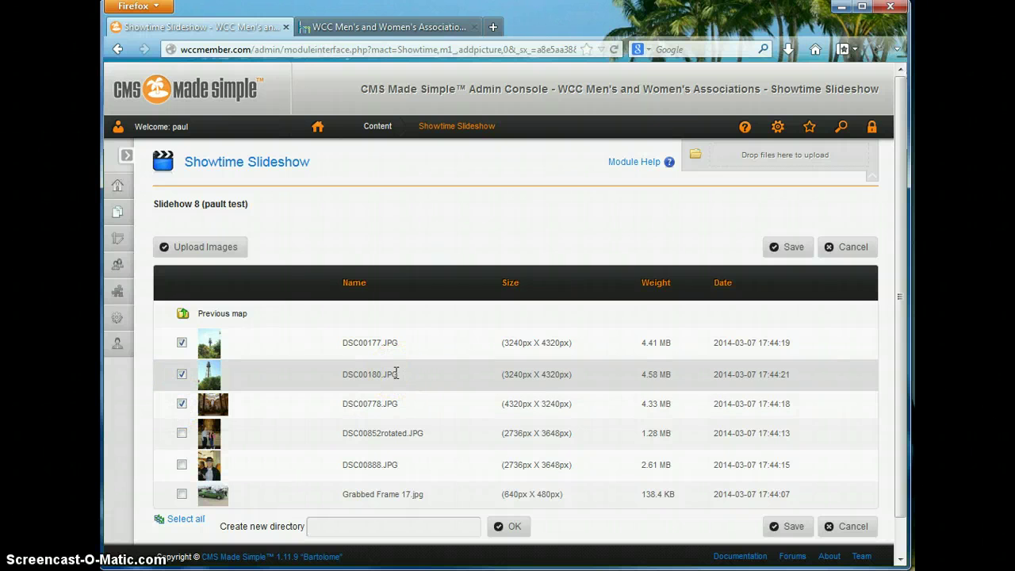
click(783, 527)
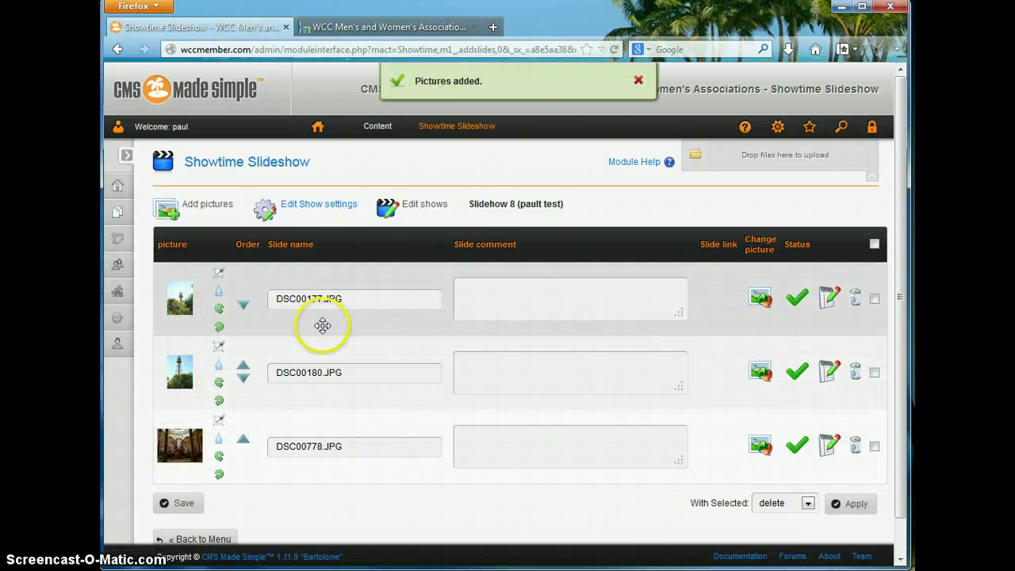
Comment slide DSC00177.JPG as Lighthouse, DSC00180.JPG as Another Lighthouse and DSC00778.JPG as Las Vegas, and save the changes
click(333, 298)
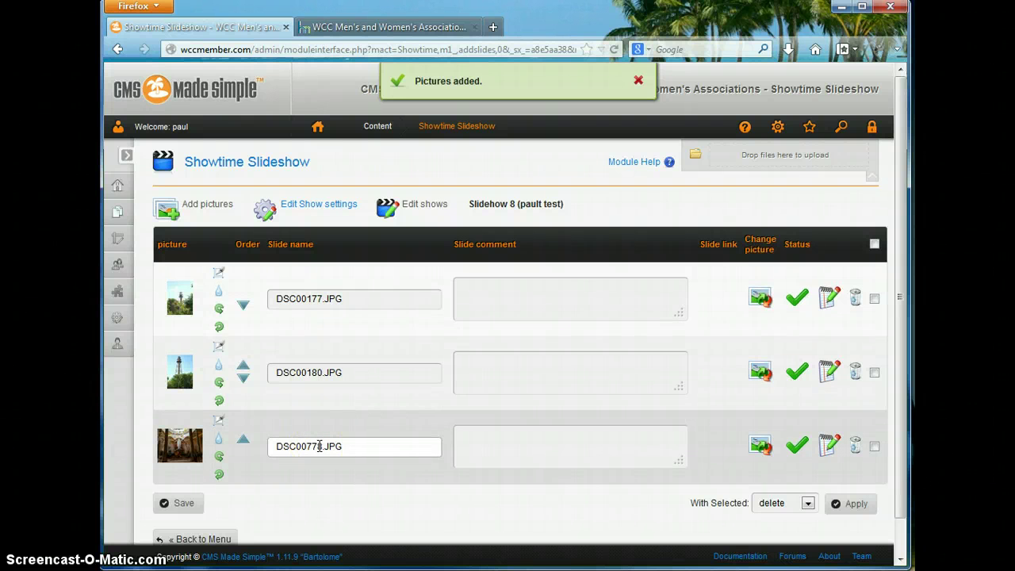
click(333, 367)
click(498, 296)
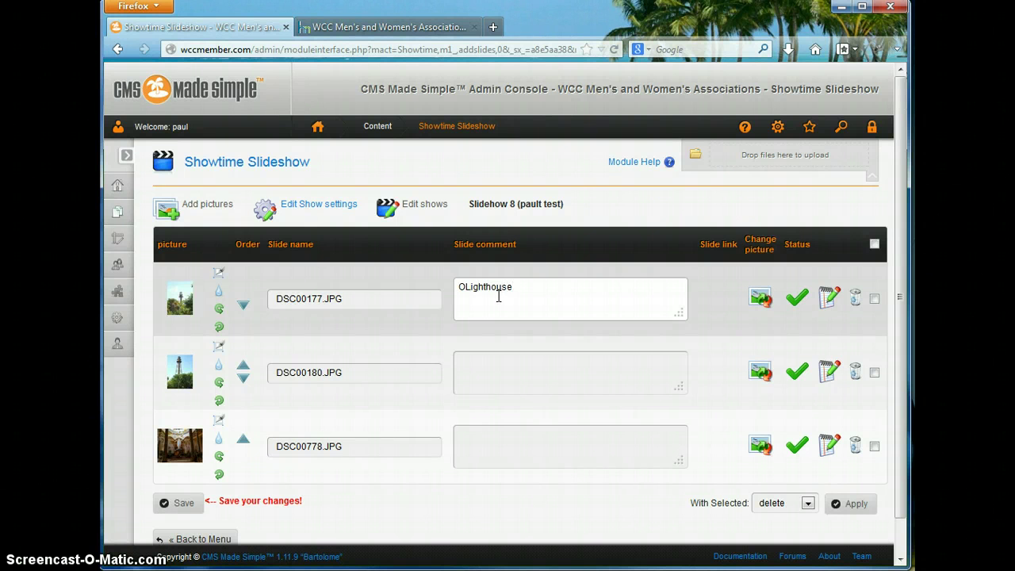
click(459, 287)
click(510, 363)
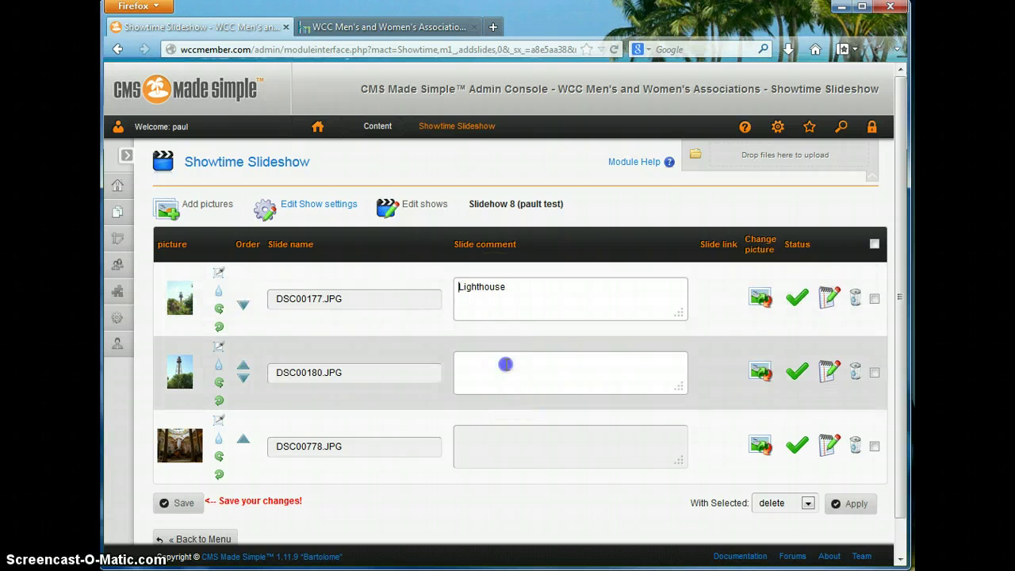
text(Another Lighthouse)
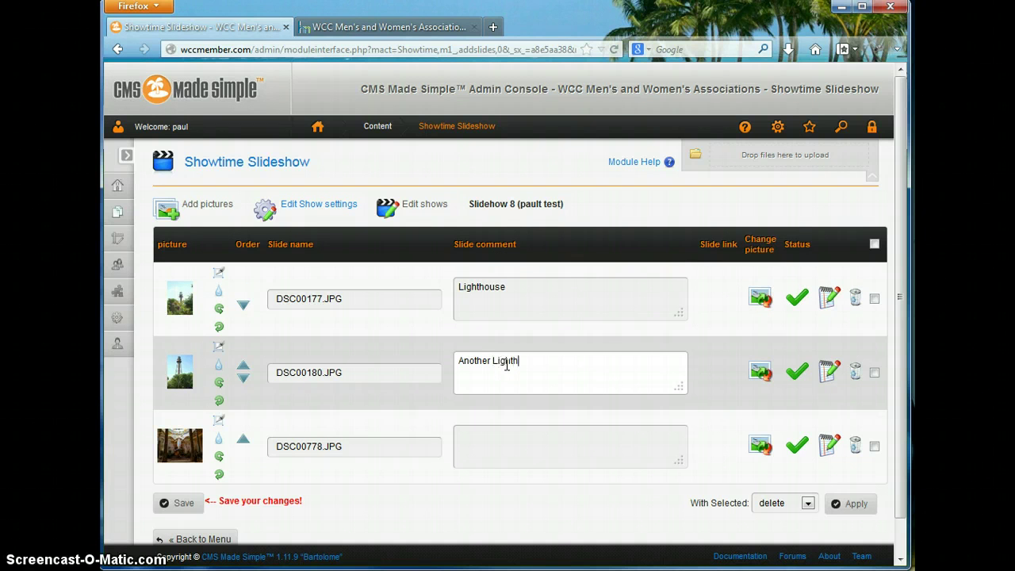
click(525, 431)
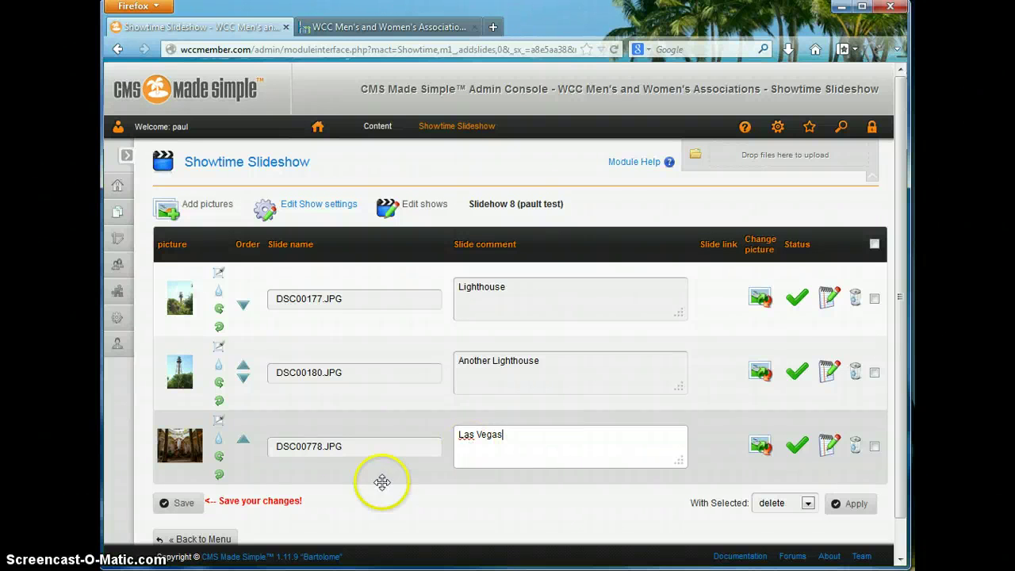
click(183, 504)
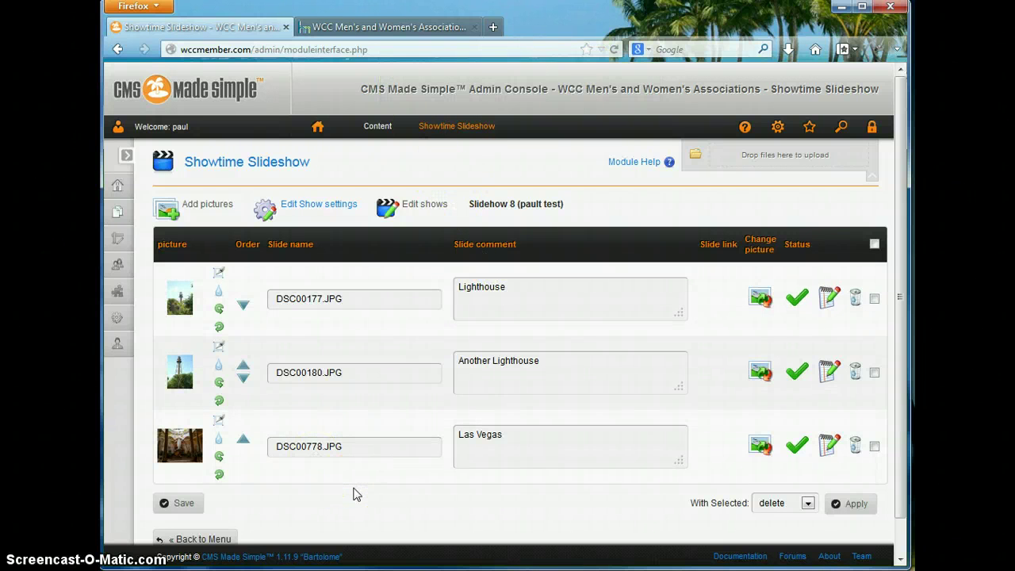
Return to the show overview and copy the display tag of the "pault test" show
click(365, 452)
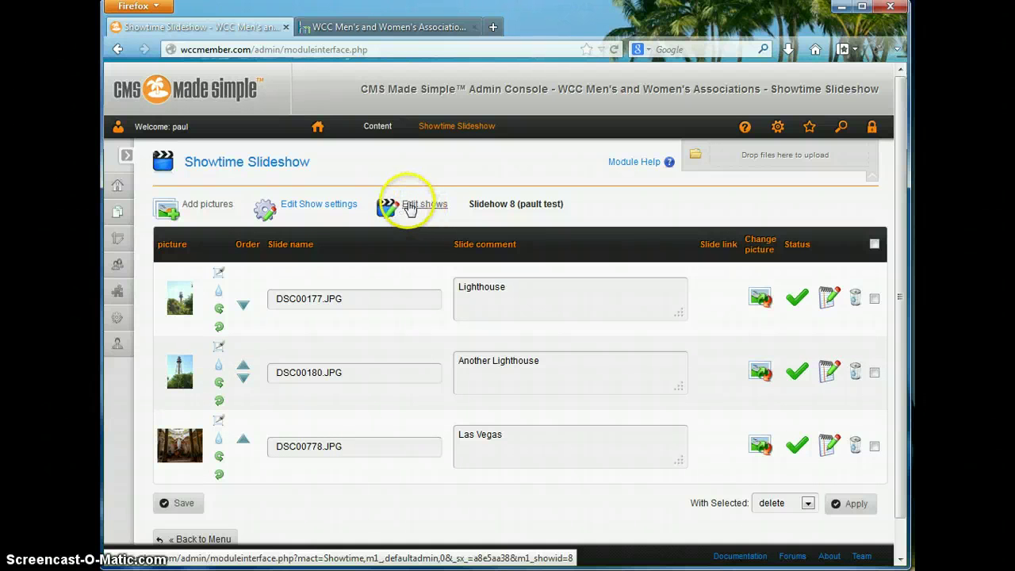
click(432, 211)
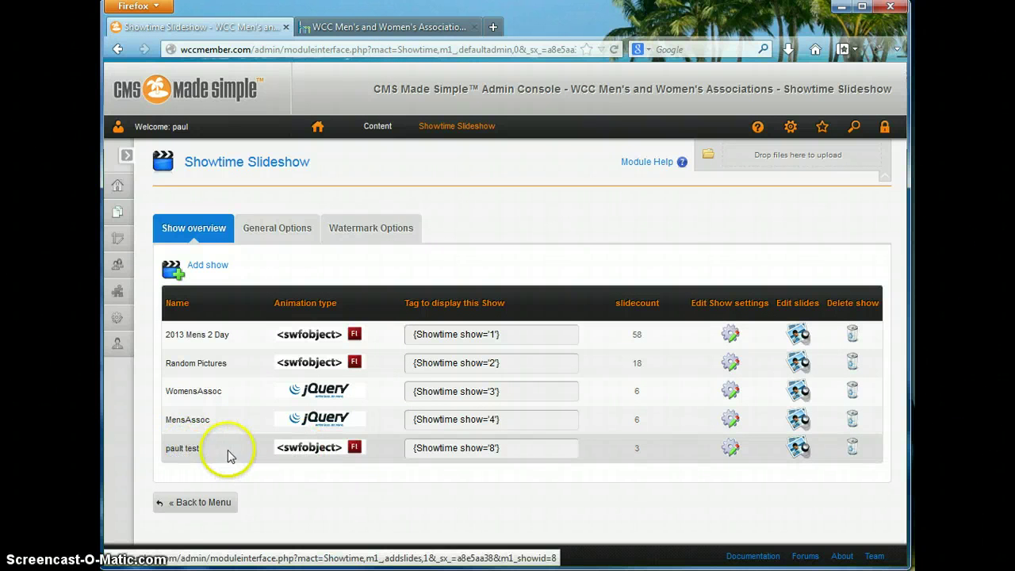
click(498, 448)
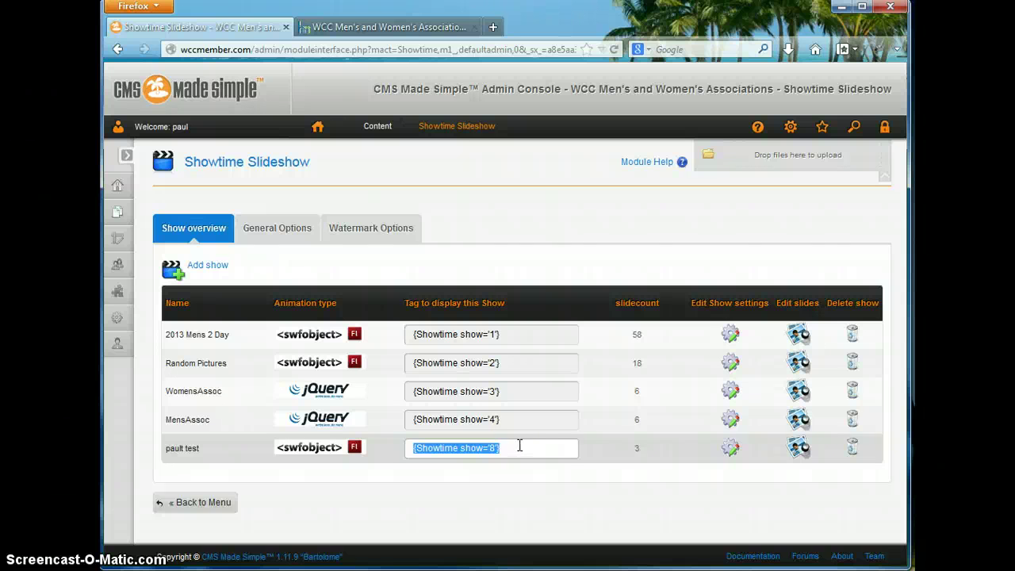
Add a new content page to the site's pages and title it Test Slideshow
click(117, 214)
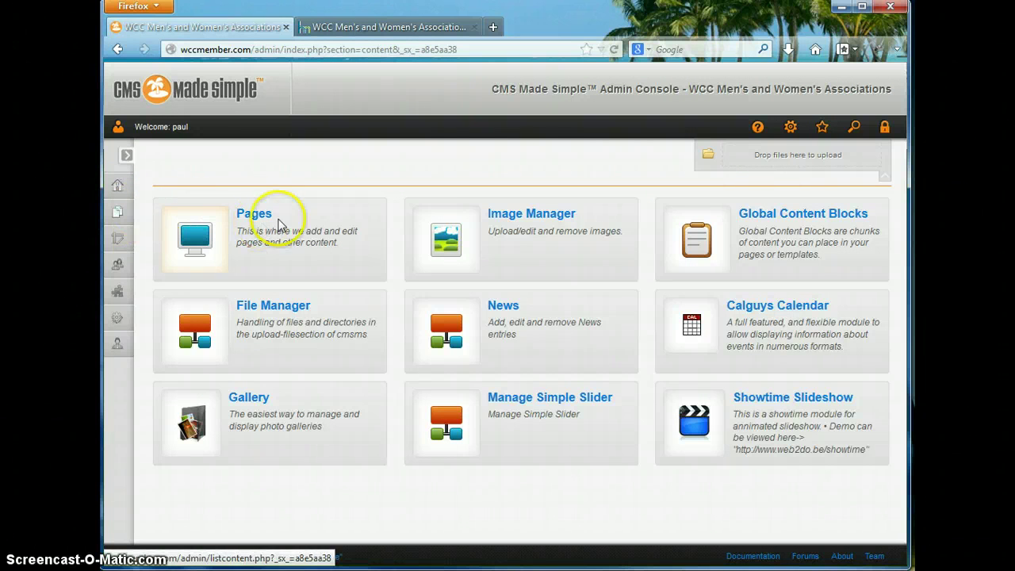
click(245, 215)
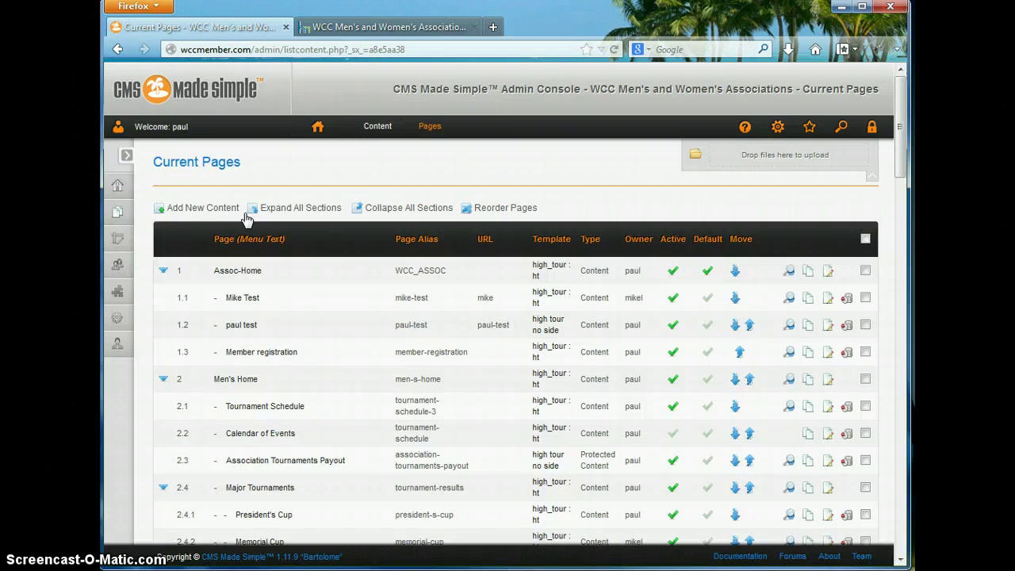
click(204, 209)
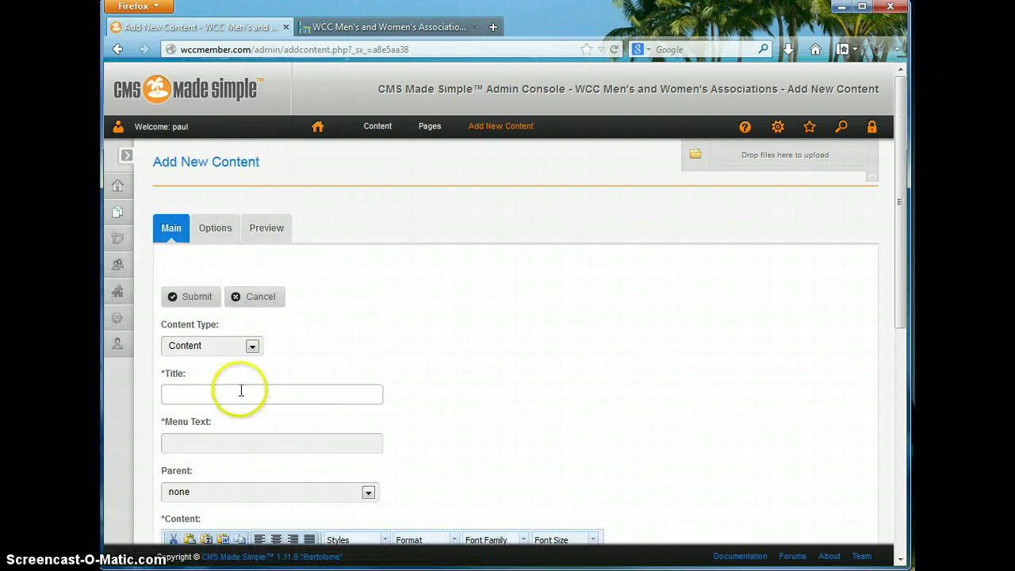
click(241, 392)
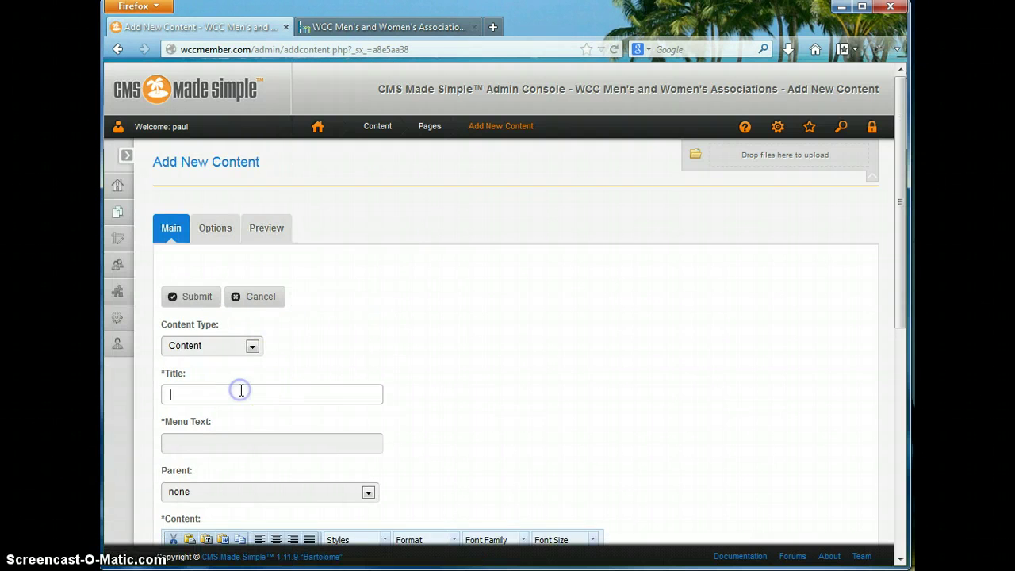
text(Test Slideshow)
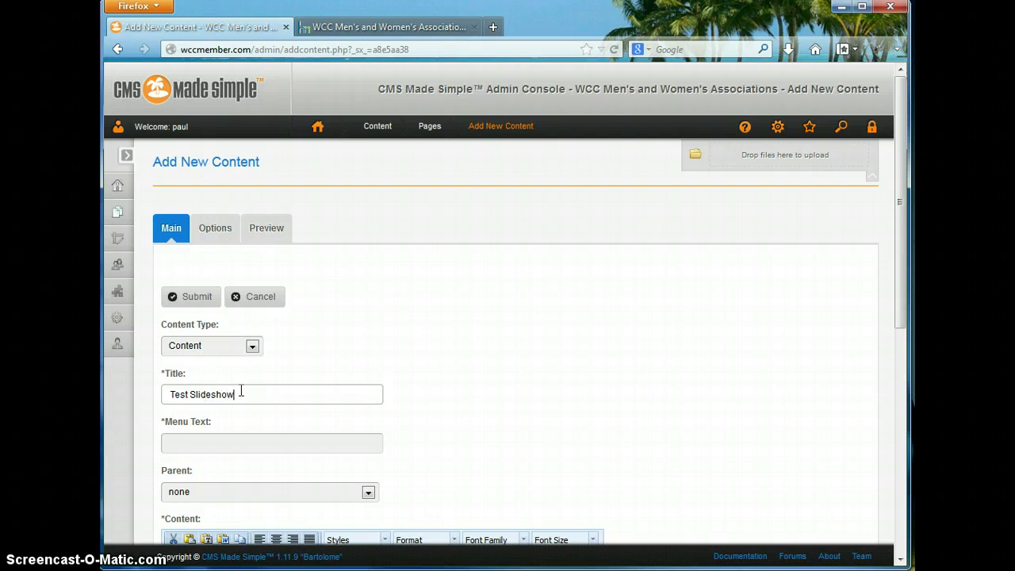
Set the new page's menu text to Test Slideshow and its parent to 1. - Association Home
click(292, 460)
double_click(236, 392)
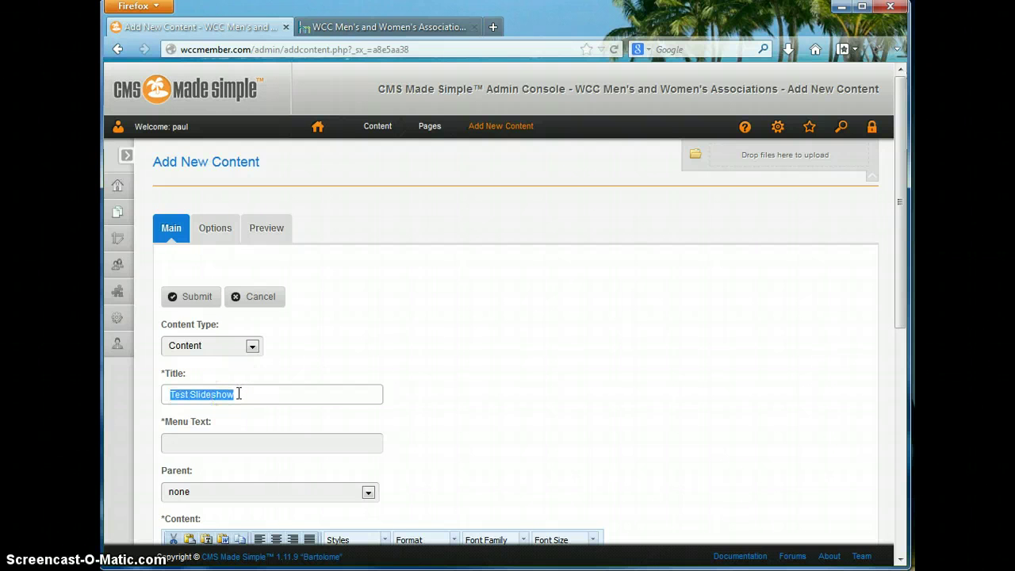
click(219, 436)
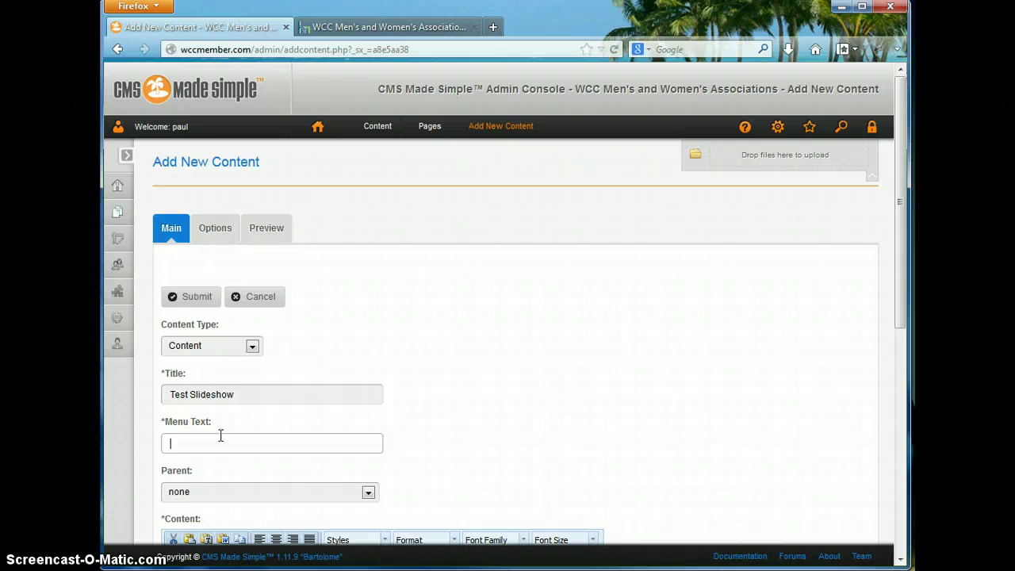
text(Tes)
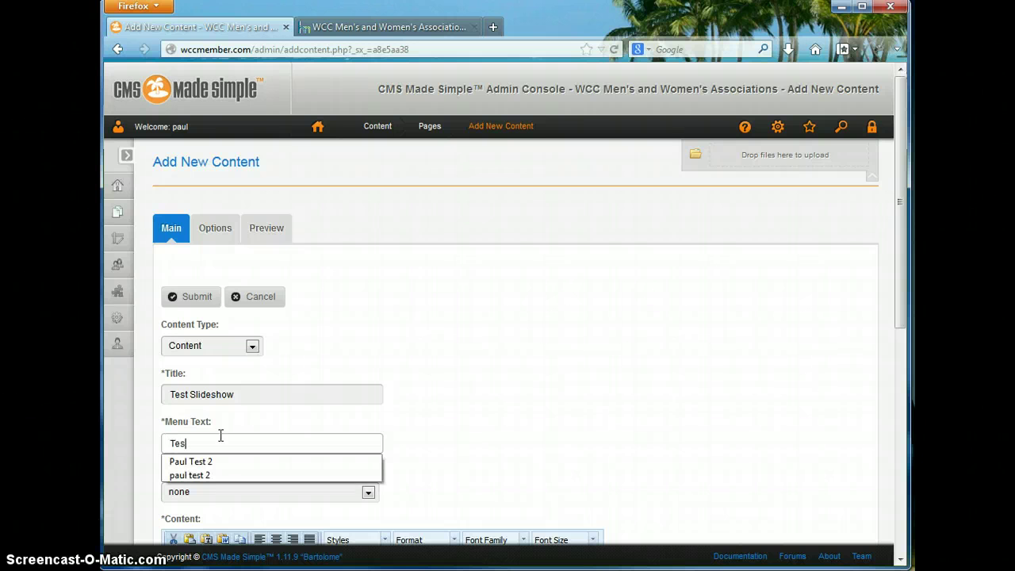
text(t Slideshow)
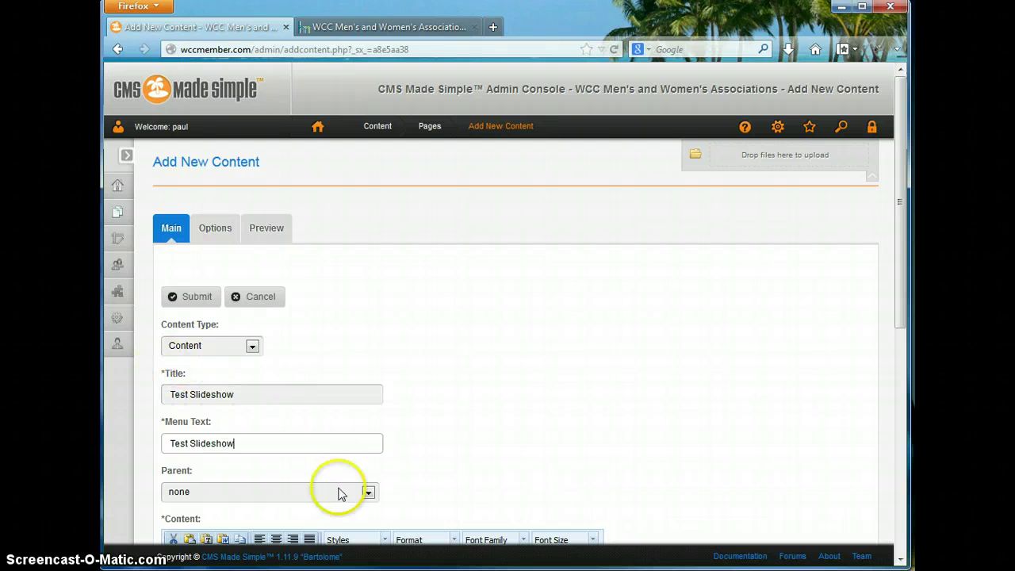
click(368, 492)
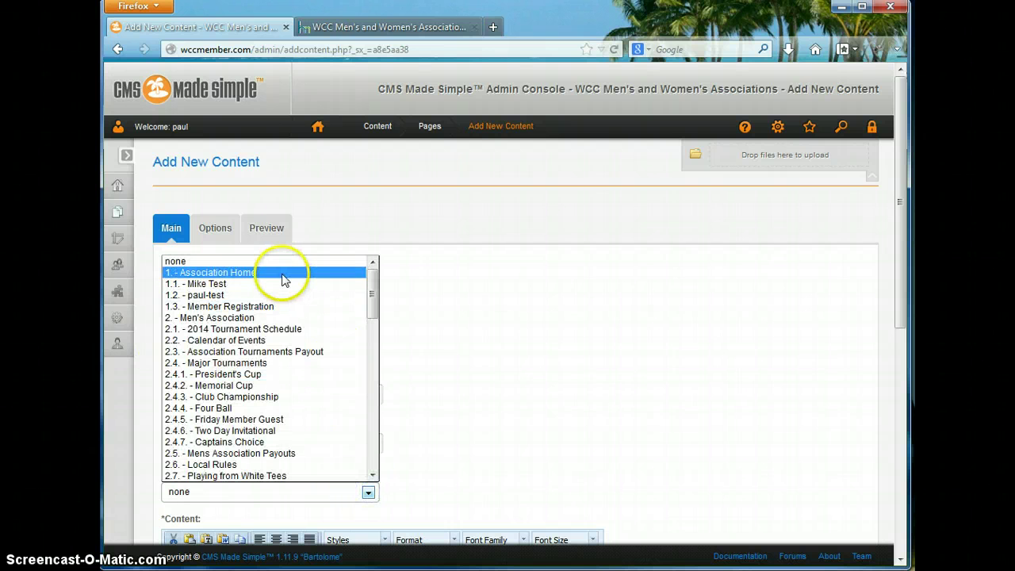
click(283, 277)
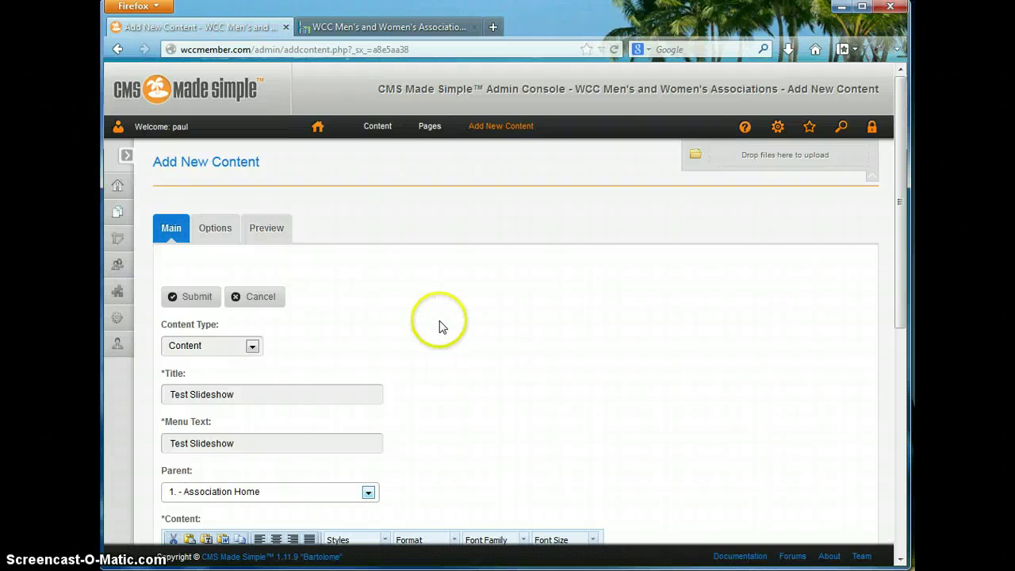
Examine the submenus of Men's Home and Women's Home on the public WCC site, and return to the new page's form
scroll(442, 325, down, 4)
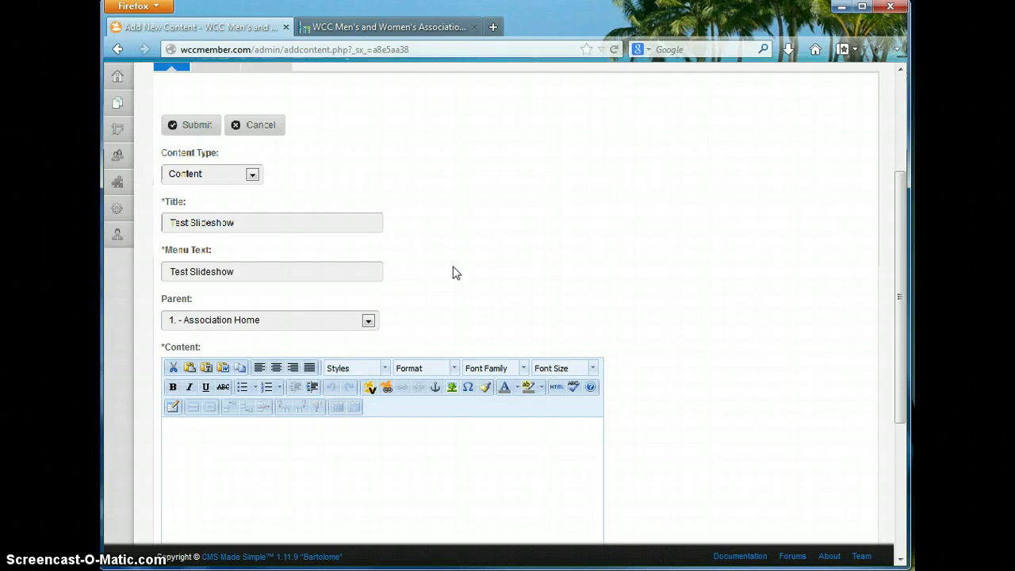
click(363, 27)
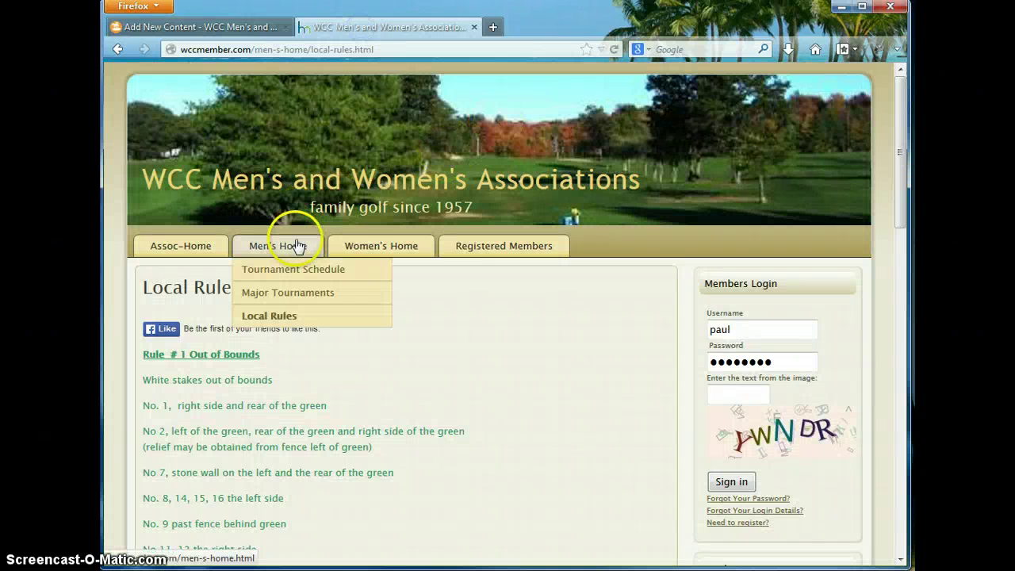
mouse_move(360, 245)
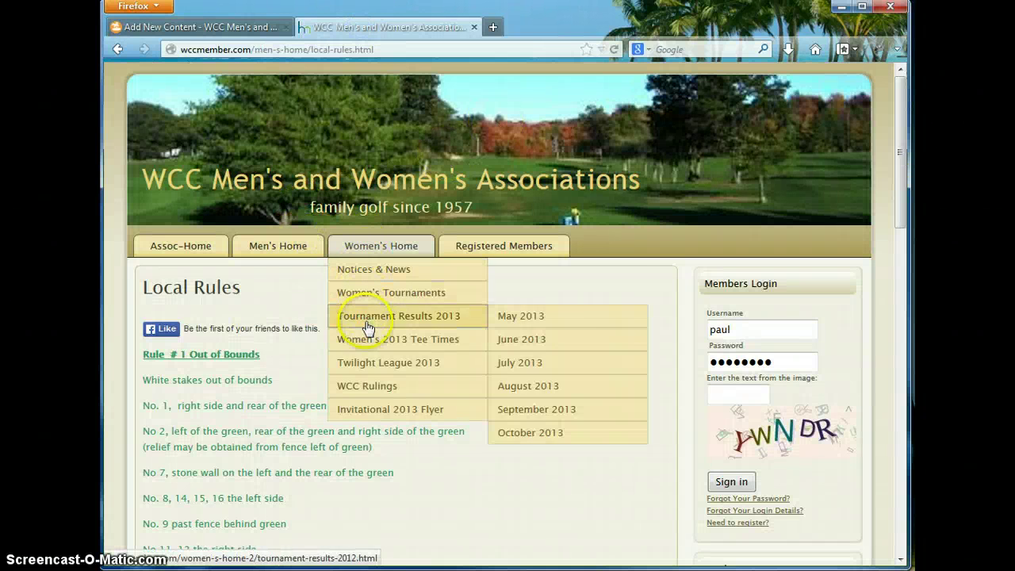
mouse_move(244, 250)
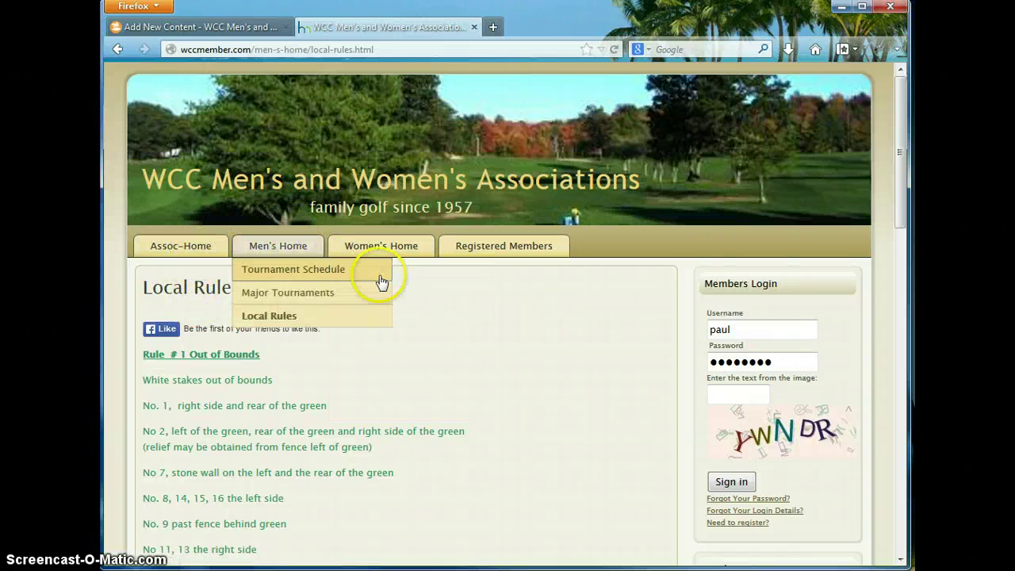
click(214, 27)
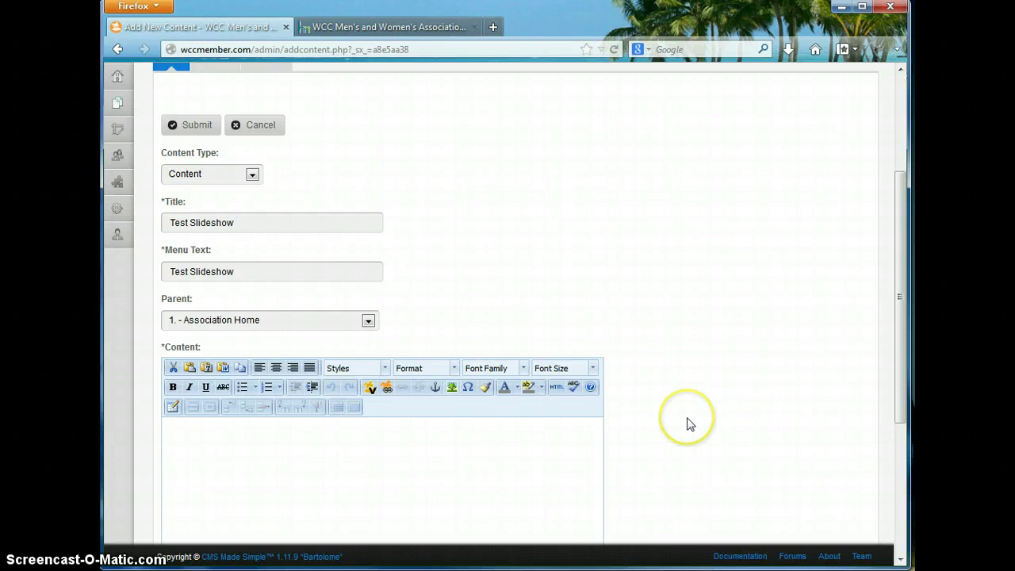
Insert the tag {Showtime show='8'} as the content of the Test Slideshow page
scroll(686, 424, down, 2)
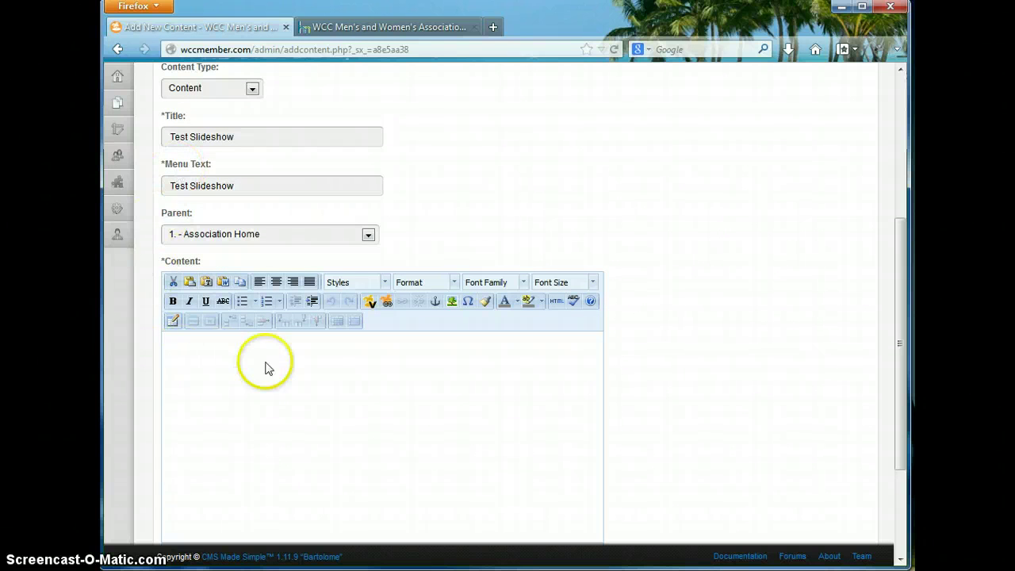
click(195, 354)
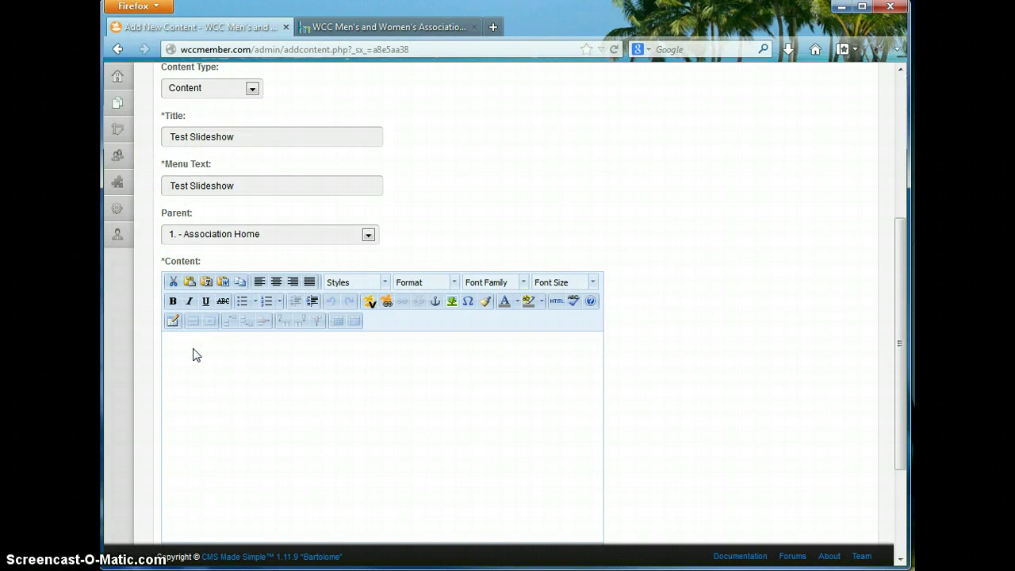
text({Showtime show='8'})
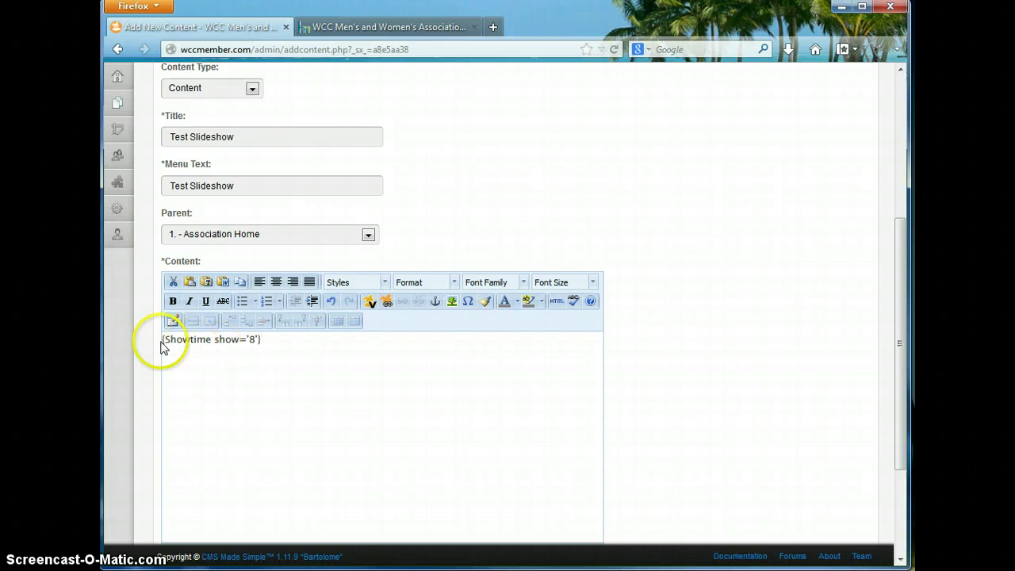
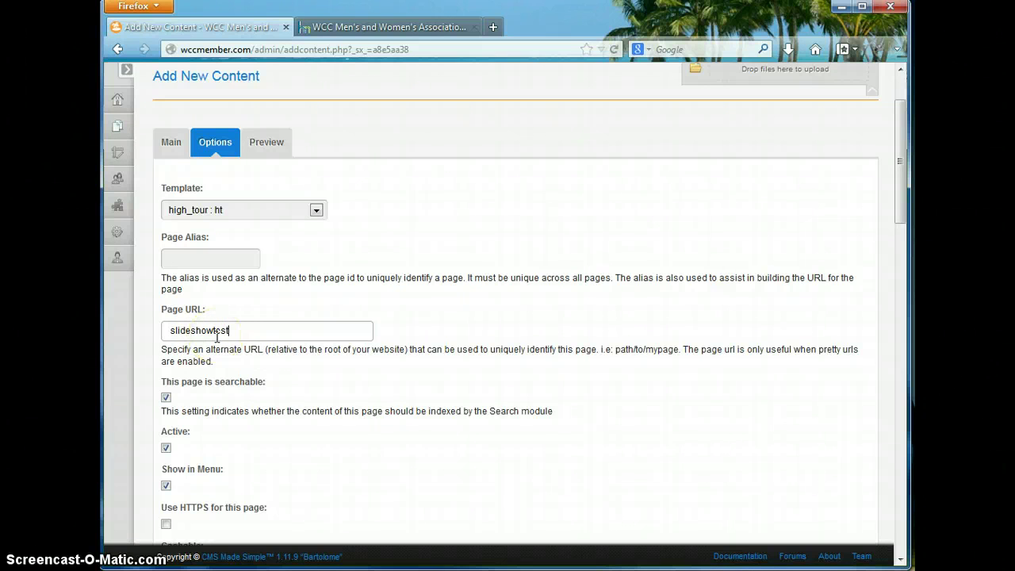
In the new page's options, disable Show in Menu and Cachable
click(182, 332)
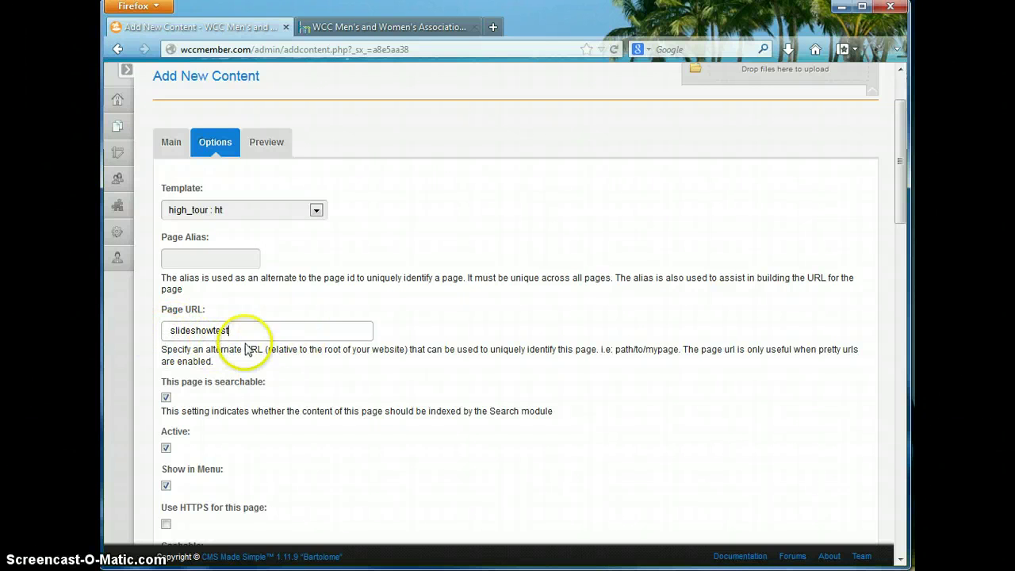
click(166, 485)
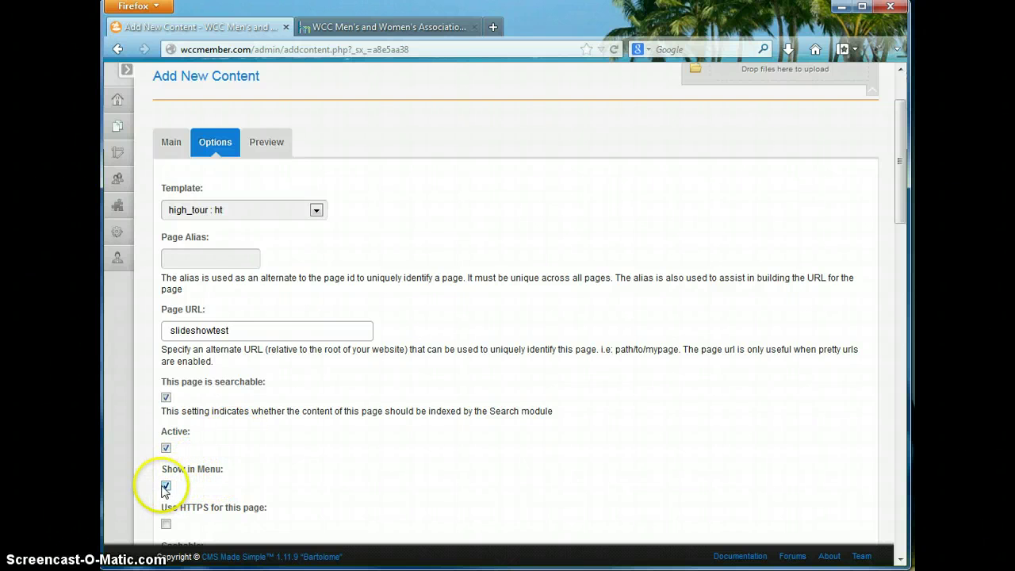
click(167, 486)
click(304, 473)
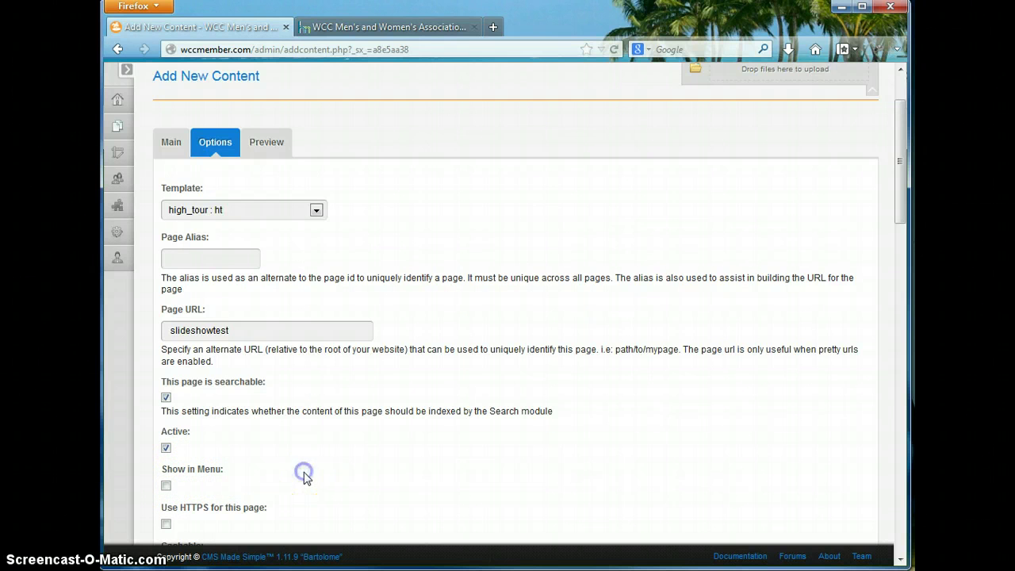
scroll(304, 474, down, 2)
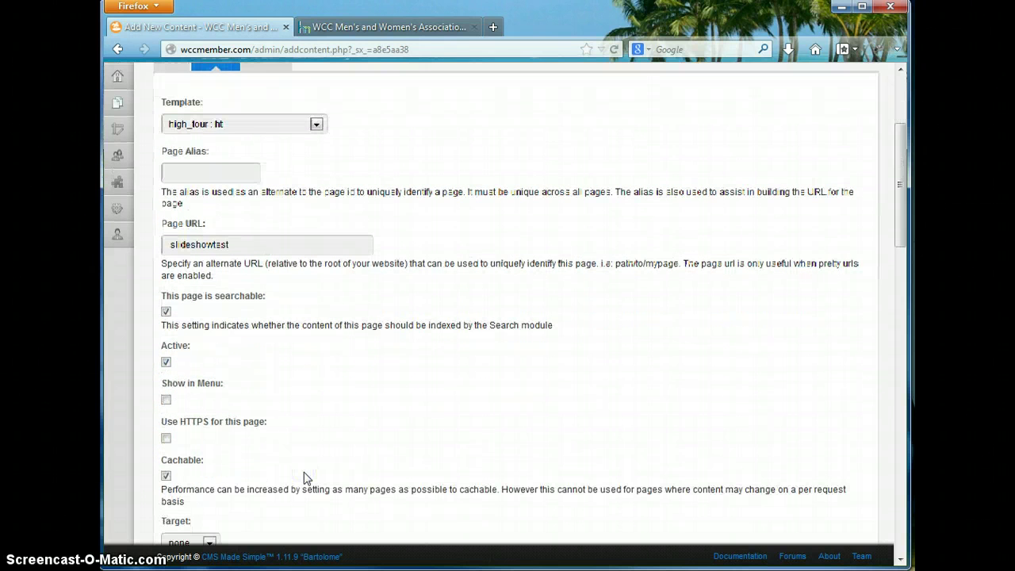
click(166, 476)
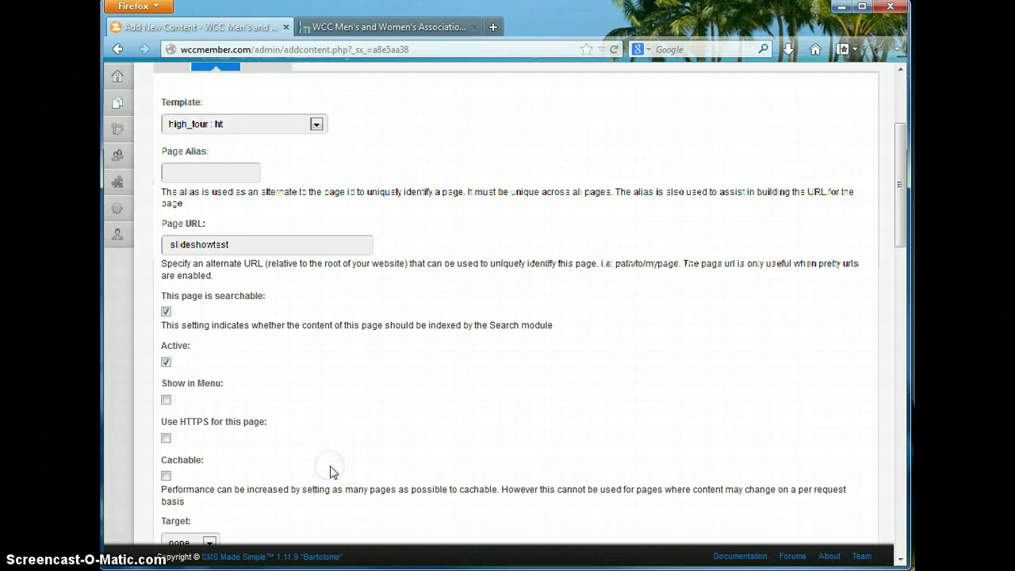
scroll(332, 468, up, 3)
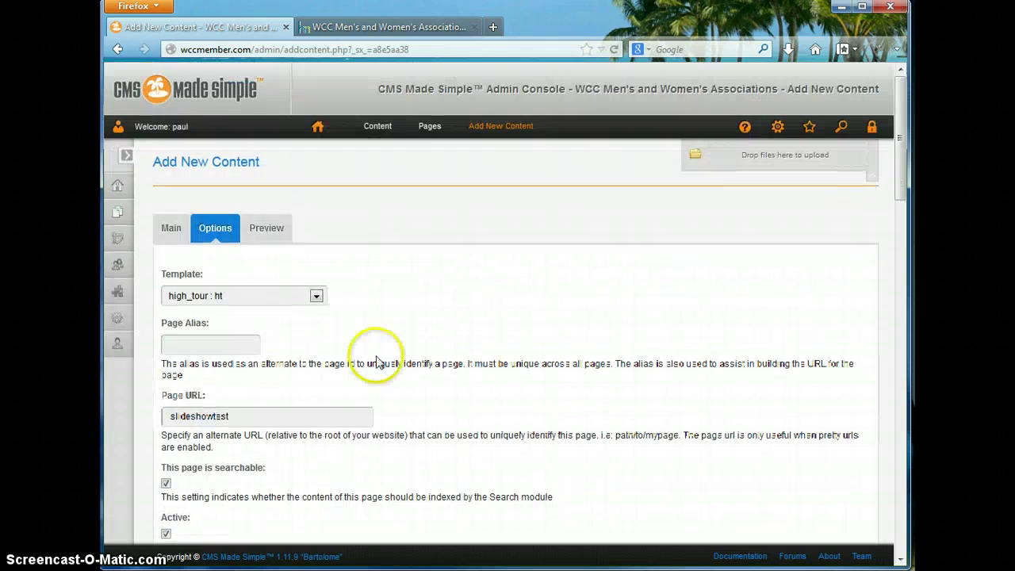
Submit the new Test Slideshow page from its main settings
click(172, 230)
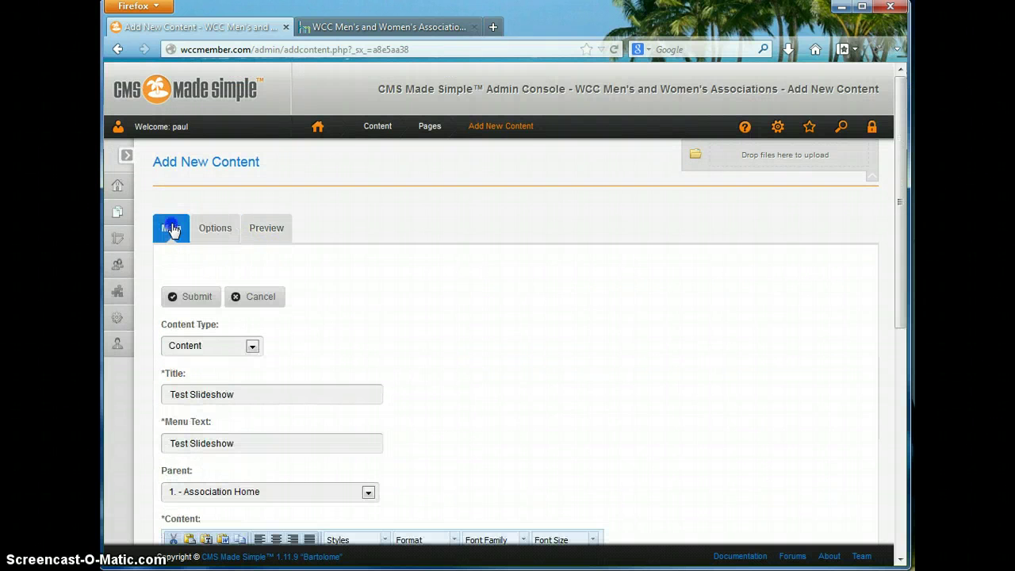
click(197, 299)
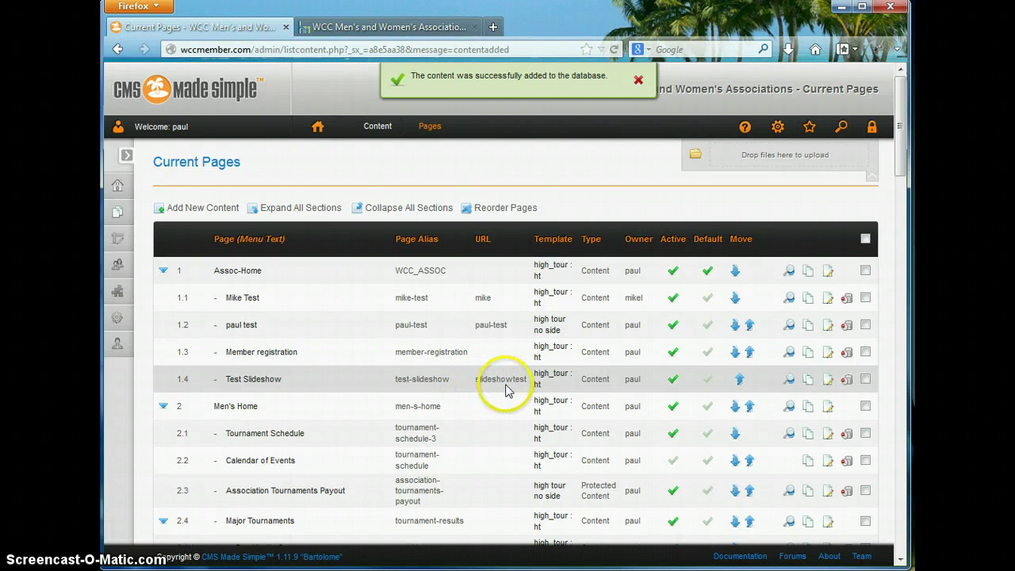
Load wccmember.com/slideshowtest on the public site and examine the slideshow and its picture comments
click(392, 30)
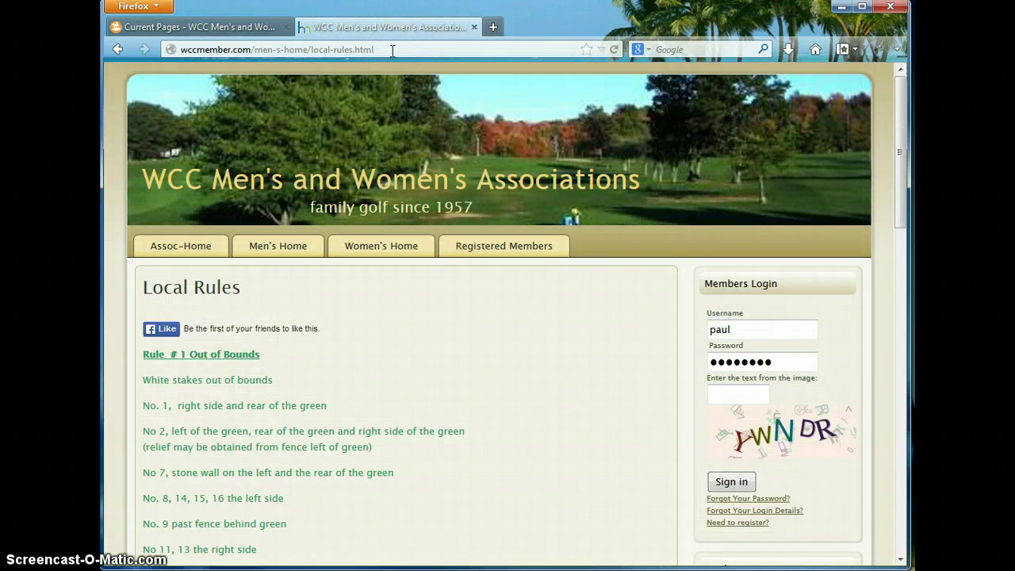
drag(392, 50, 341, 45)
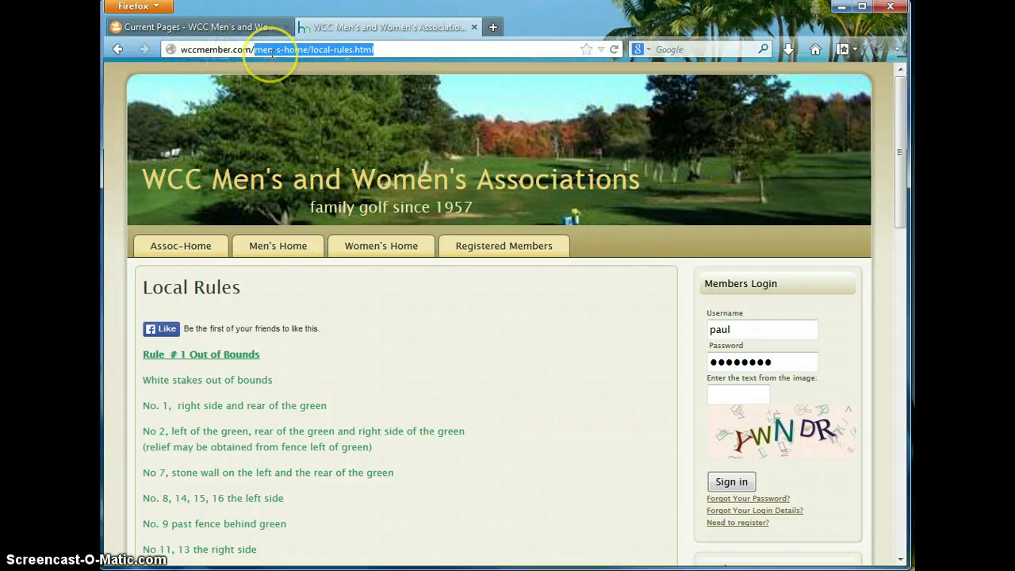
text(slid)
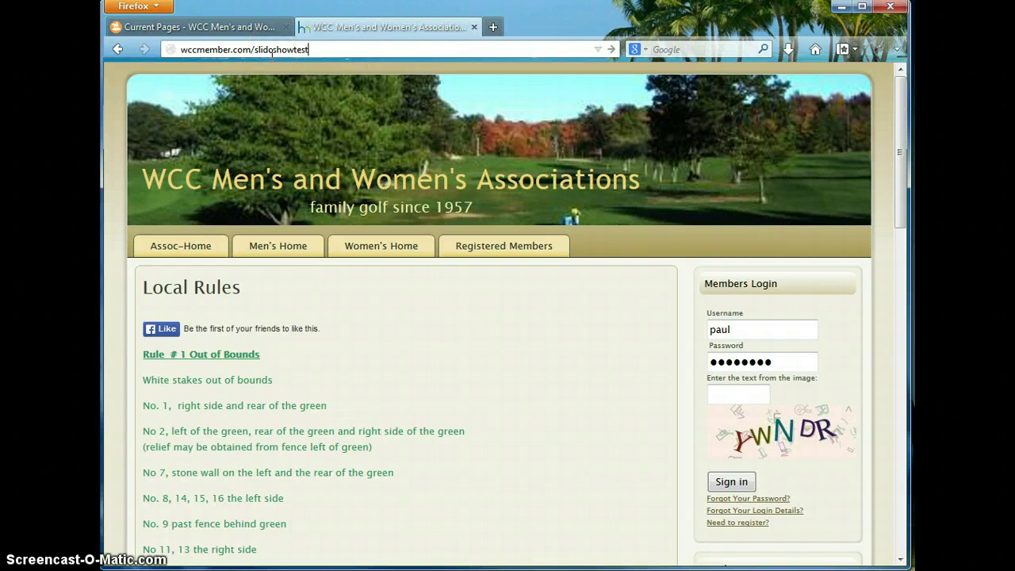
key(Return)
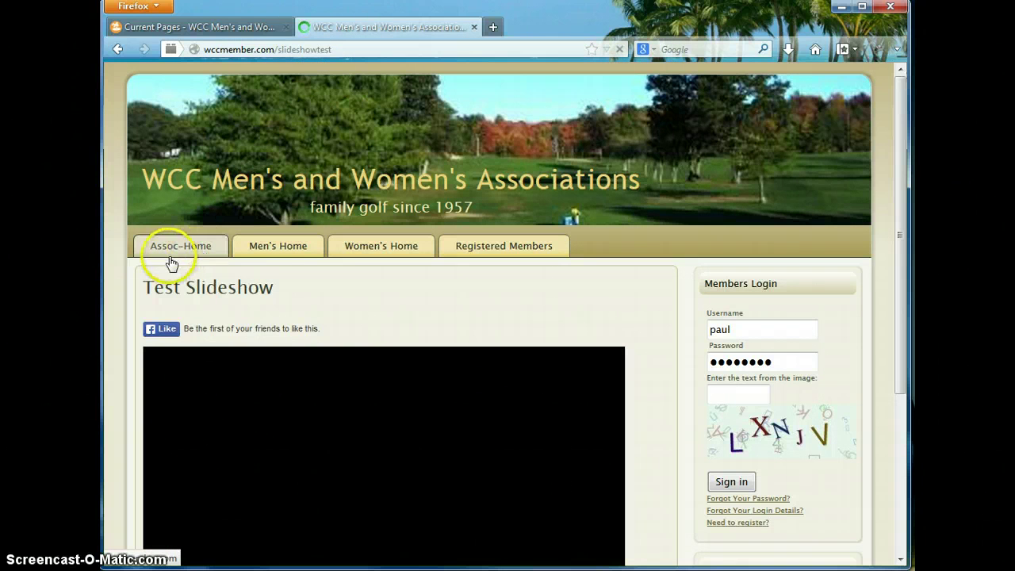
mouse_move(238, 251)
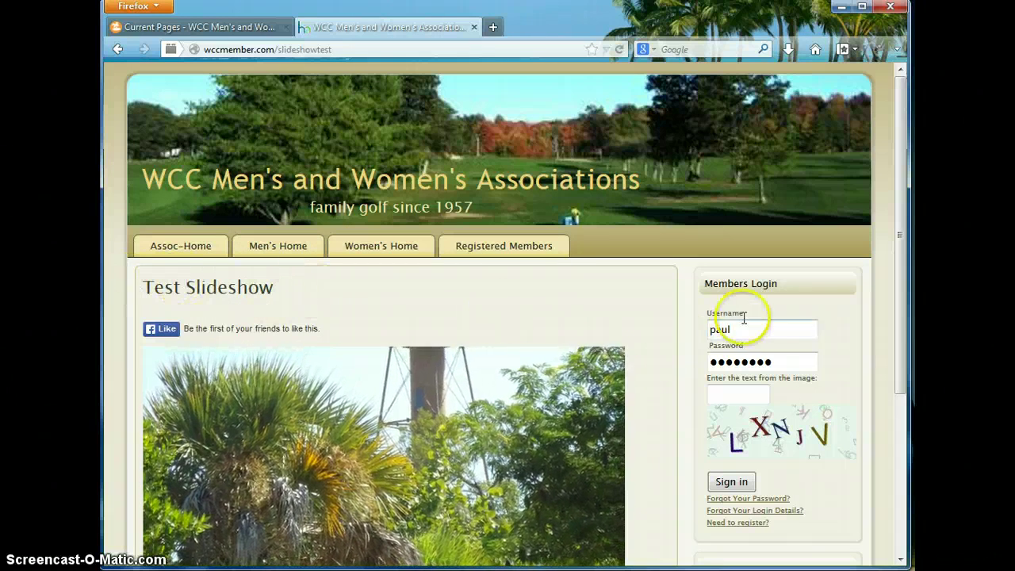
scroll(647, 320, down, 4)
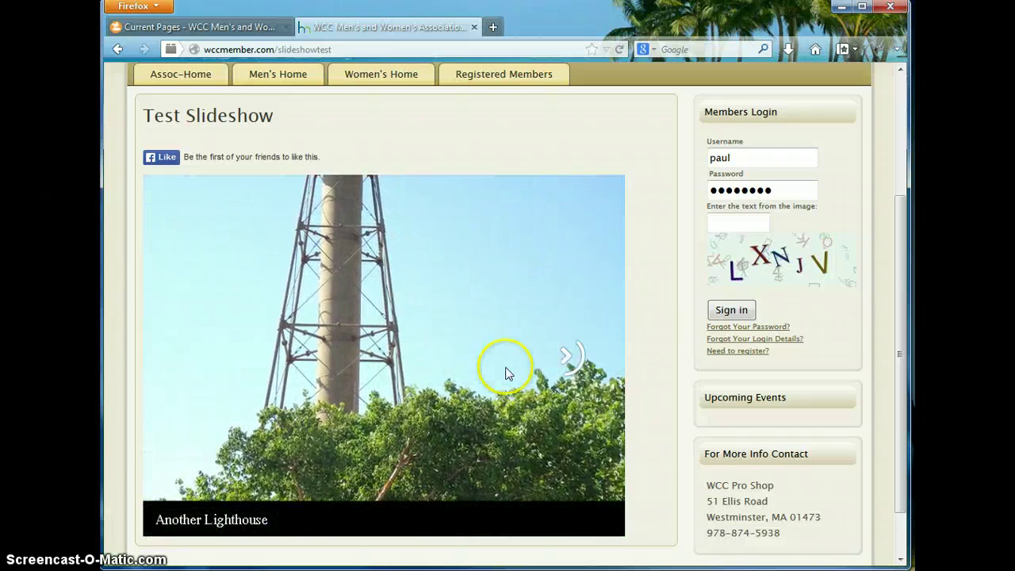
mouse_move(181, 521)
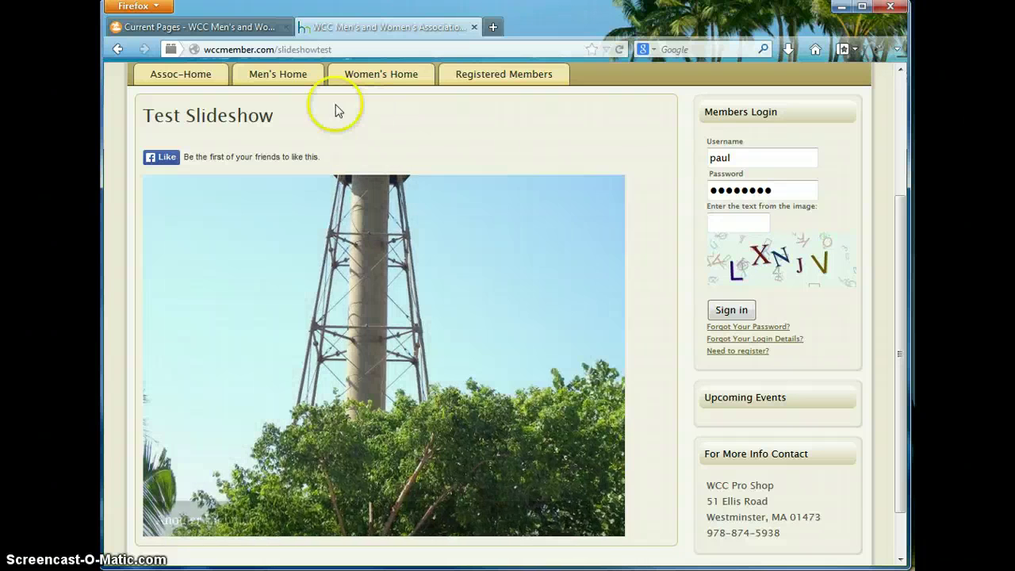
Return to the admin console and open the Showtime Slideshow settings of show 8 to review its preferences
click(182, 29)
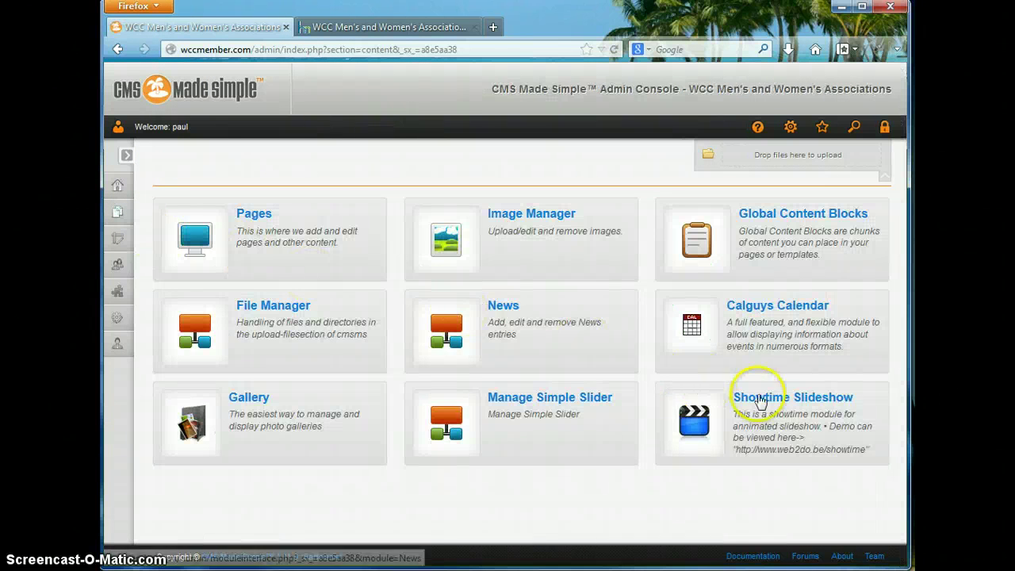
click(759, 399)
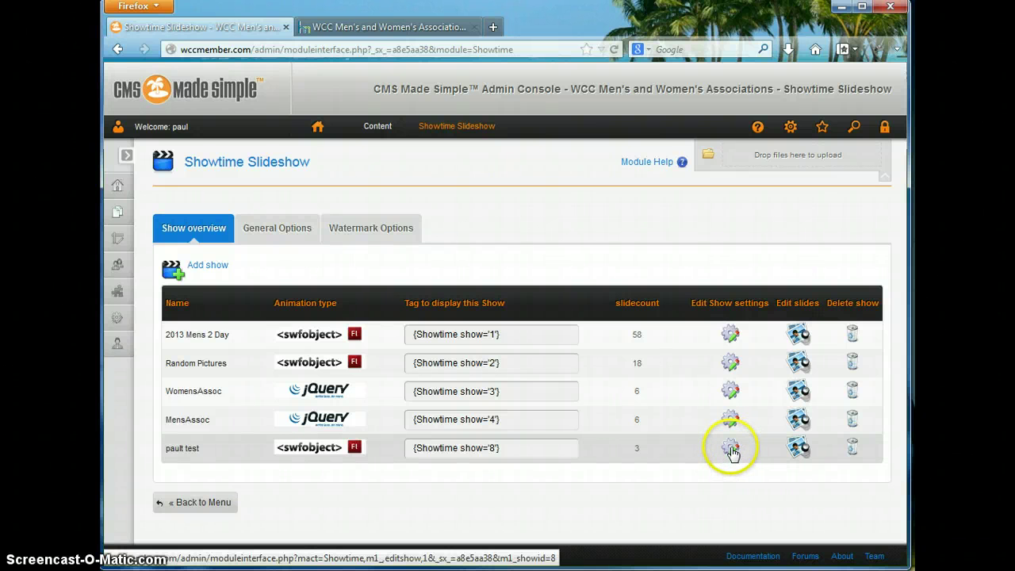
click(731, 450)
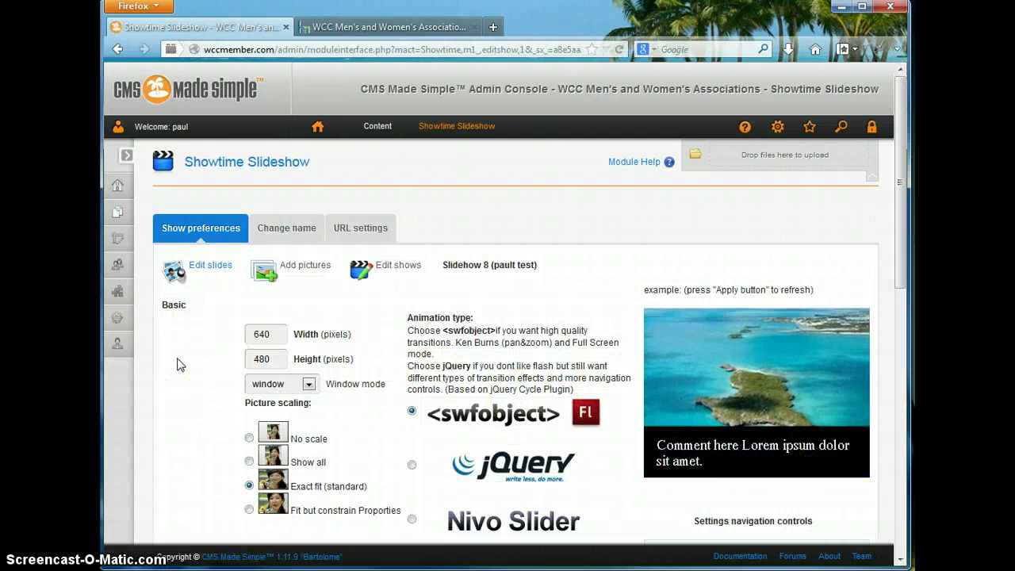
scroll(179, 364, down, 2)
scroll(178, 364, down, 4)
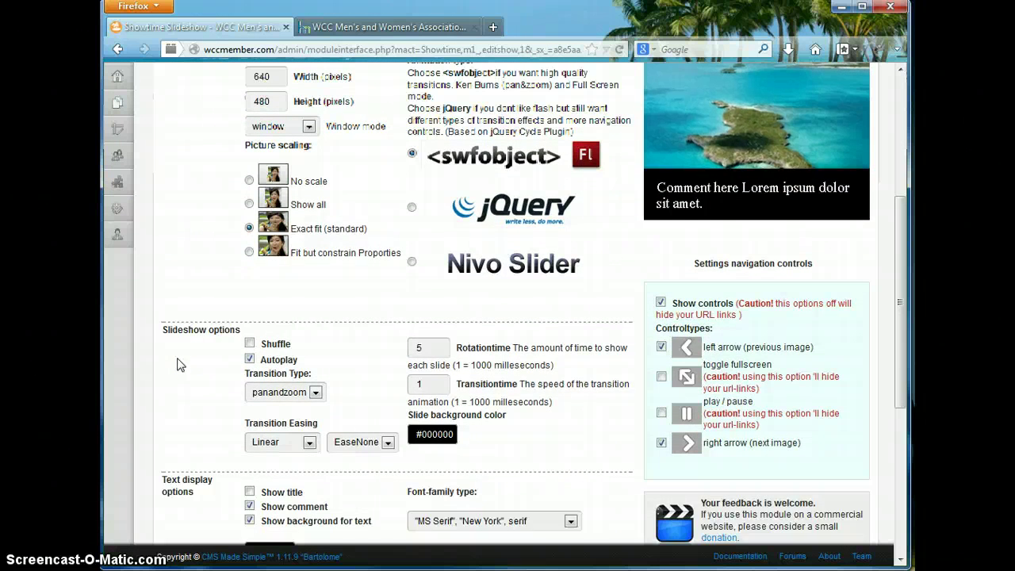
scroll(179, 364, up, 2)
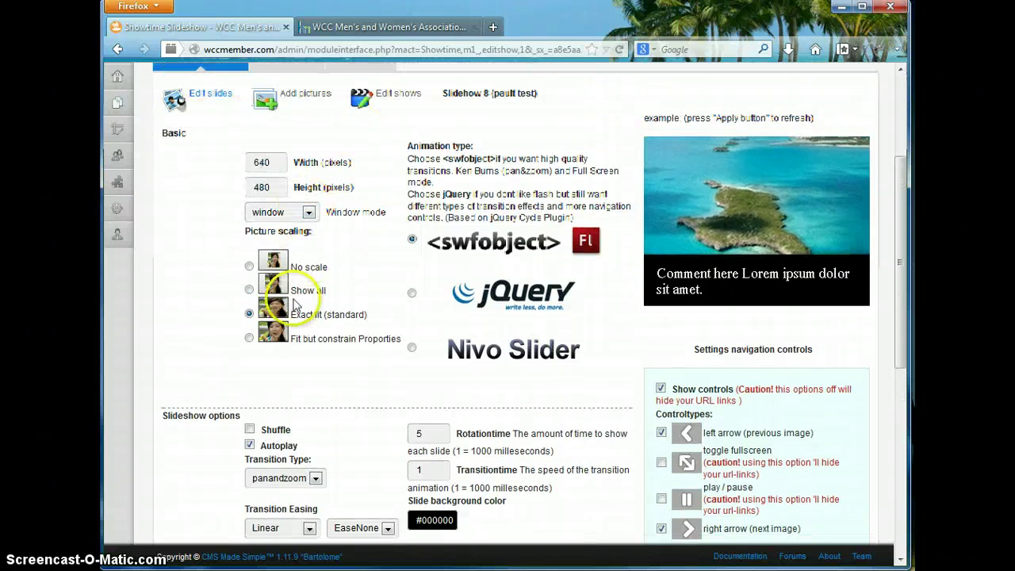
Set the slideshow's width to 320 pixels and its height to 240 pixels
click(262, 163)
click(266, 188)
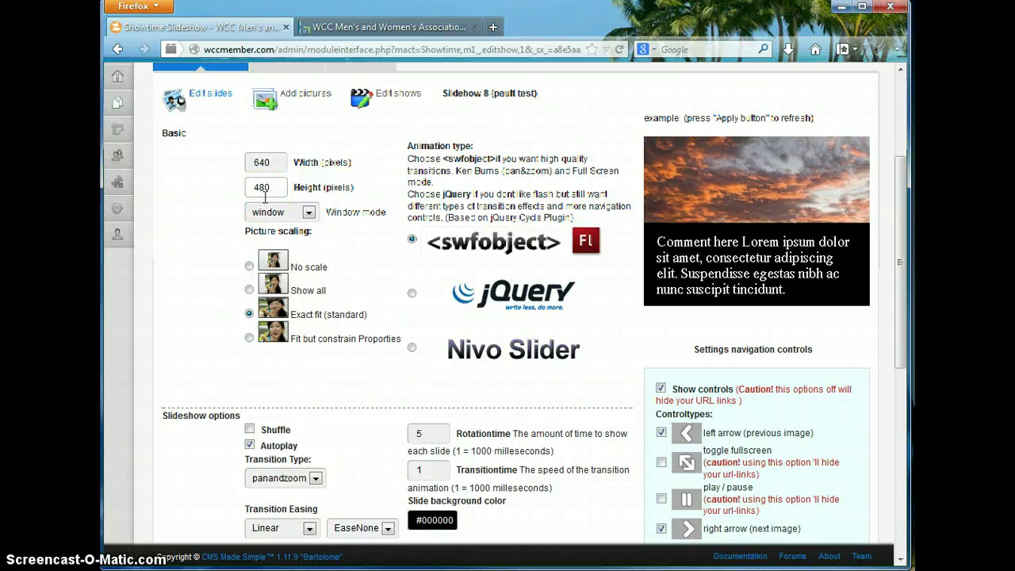
double_click(269, 163)
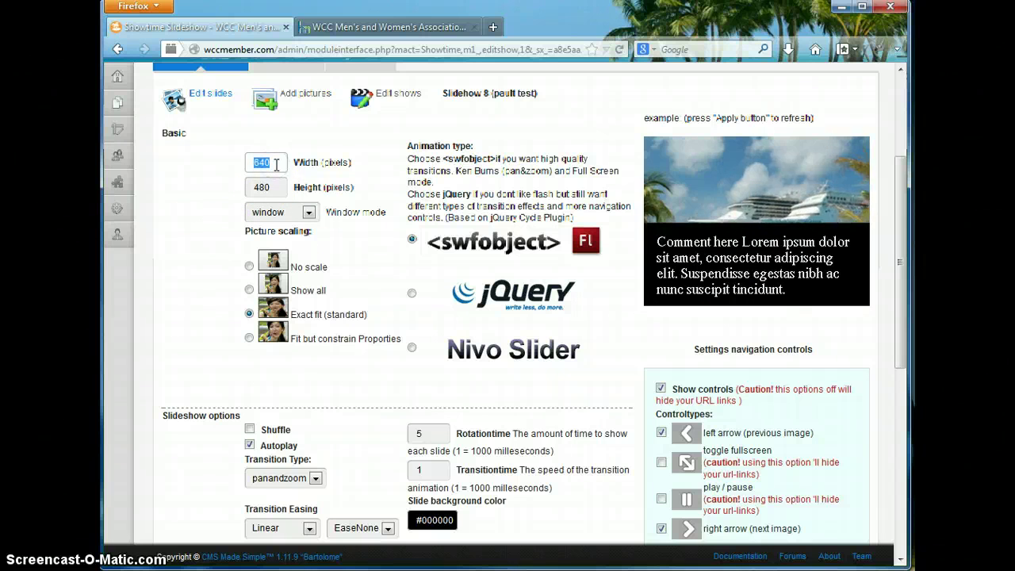
text(320)
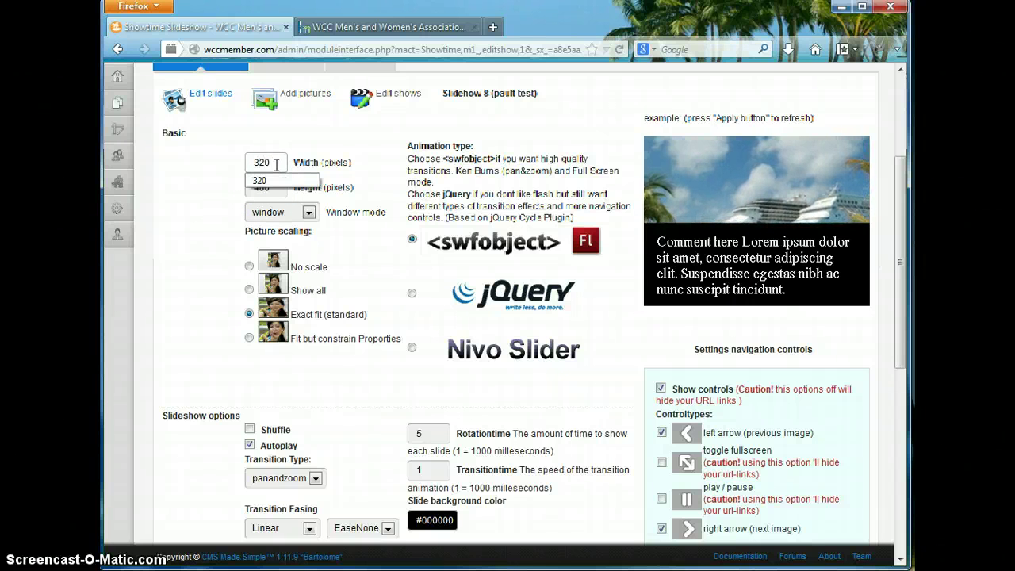
double_click(268, 188)
text(480)
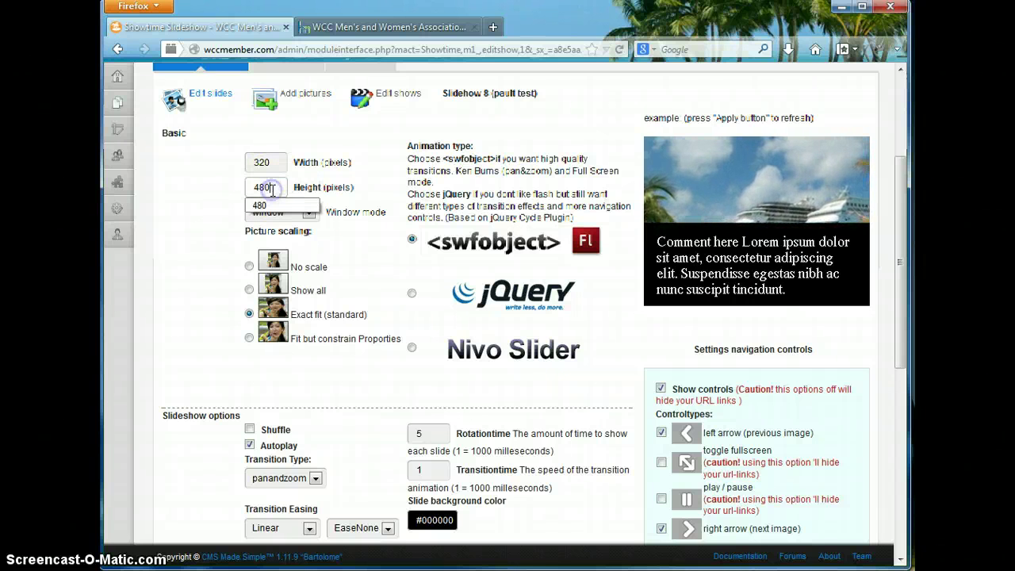
text(240)
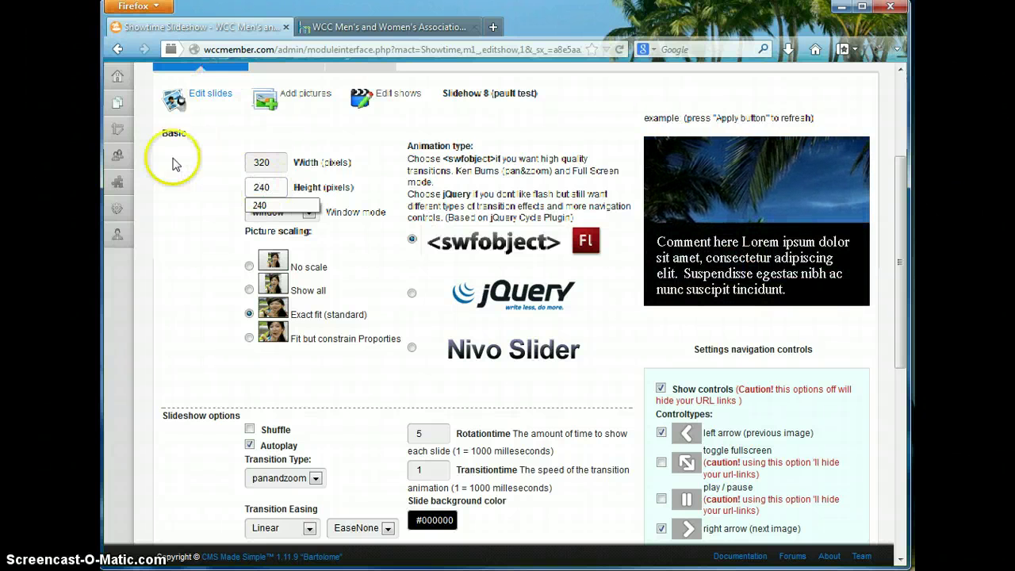
click(205, 211)
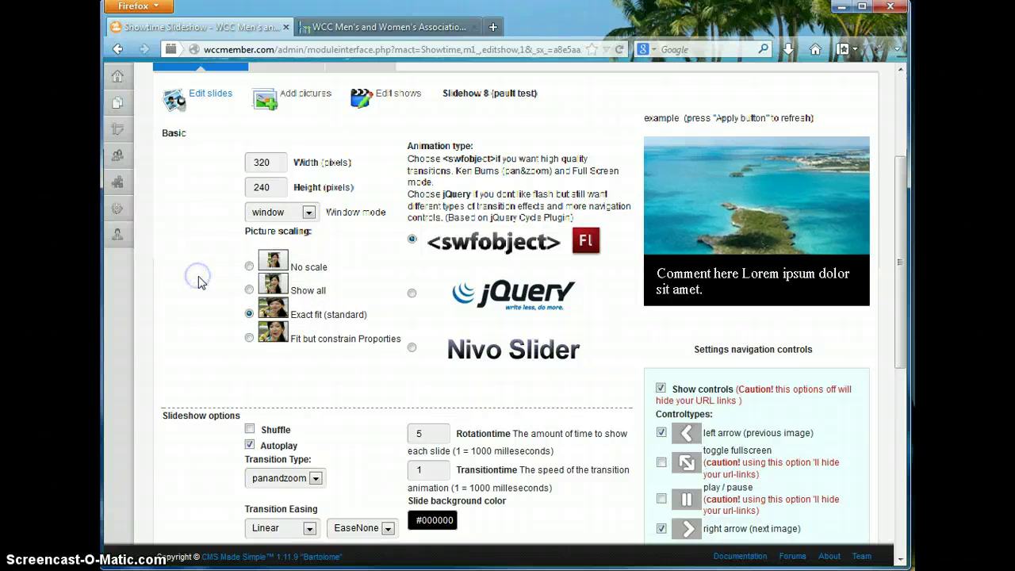
Change the slideshow's transition type to SlideLeft
scroll(198, 281, down, 4)
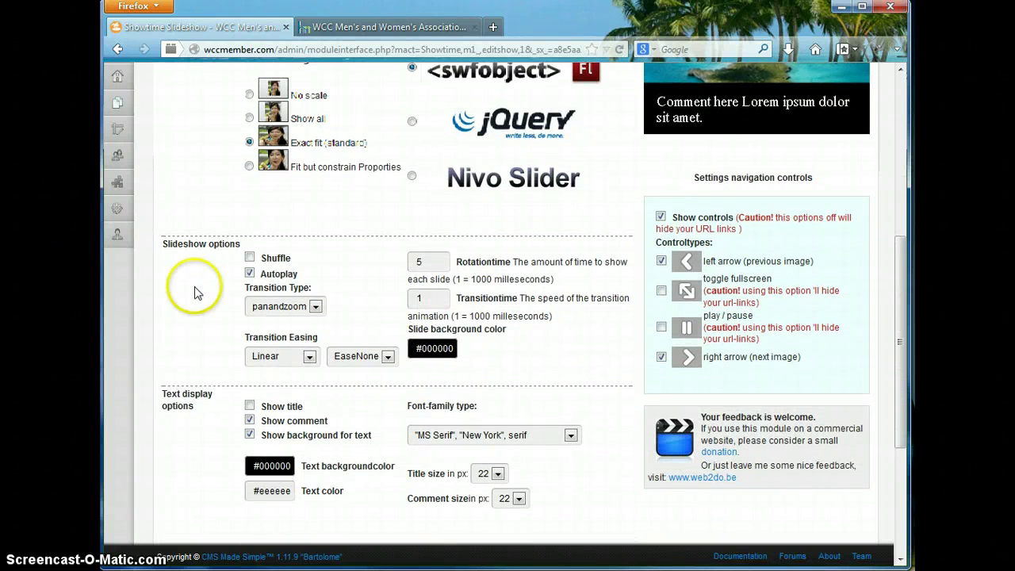
click(287, 308)
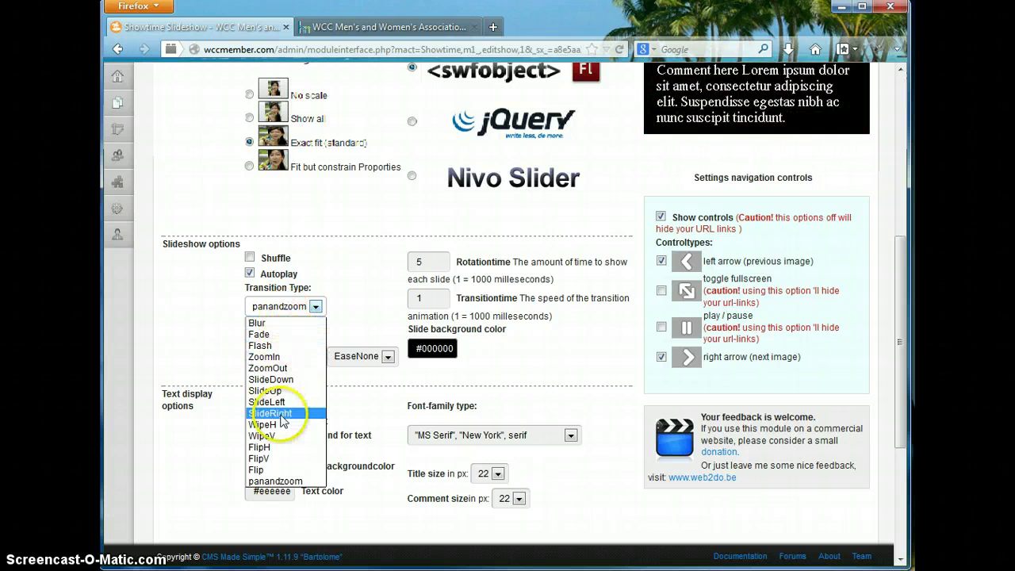
click(277, 409)
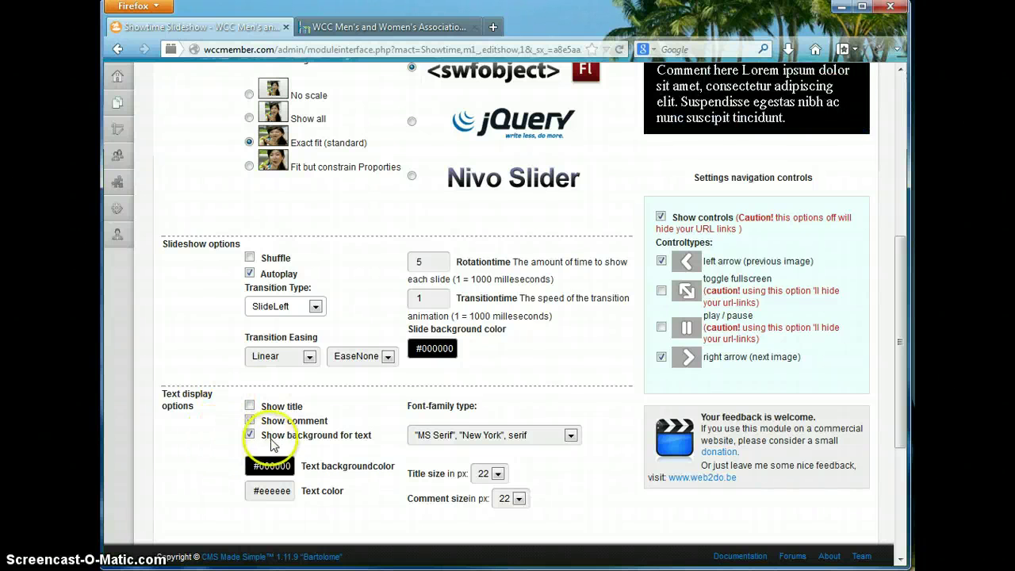
Keep Show comment enabled, disable Show background for text, and save the show's options
click(251, 420)
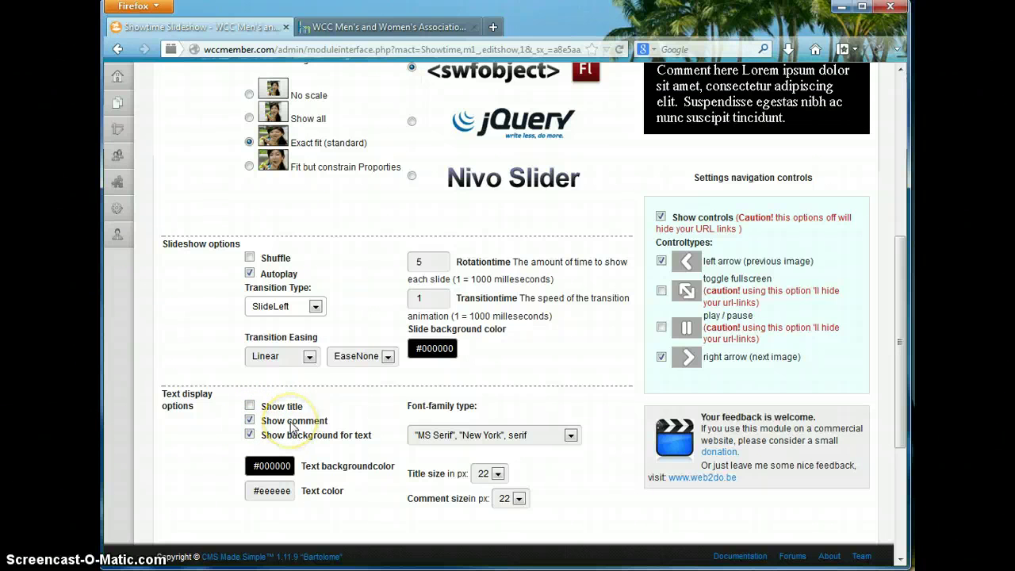
click(250, 435)
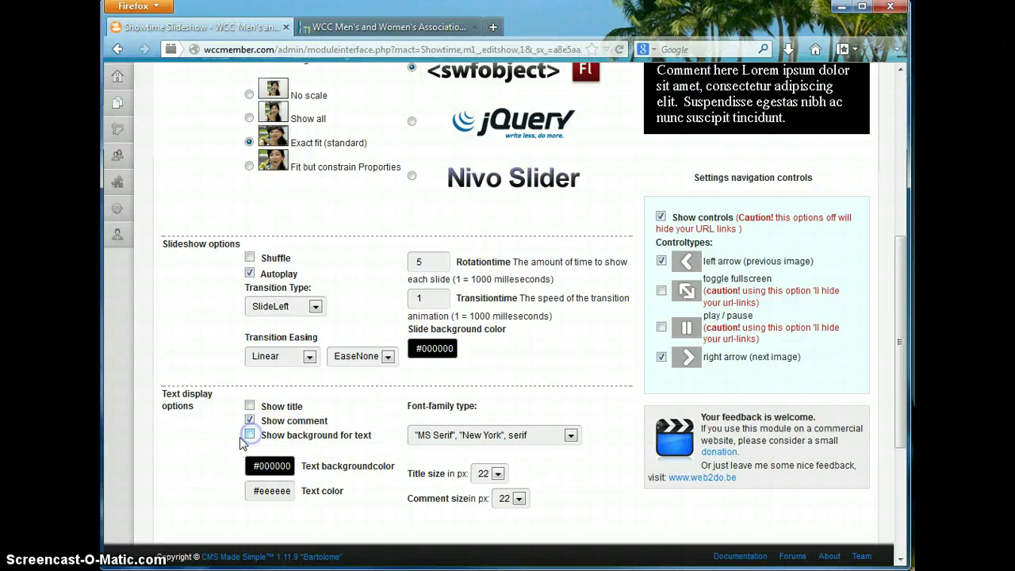
scroll(206, 448, down, 4)
click(190, 414)
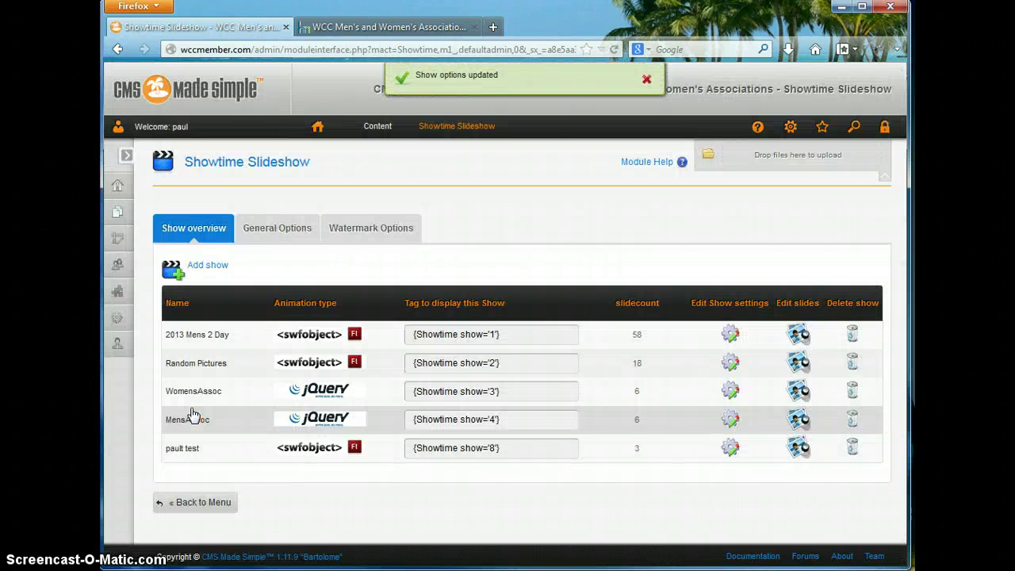
Switch to the public Test Slideshow page and reload it to check the updated slideshow
click(433, 299)
click(372, 26)
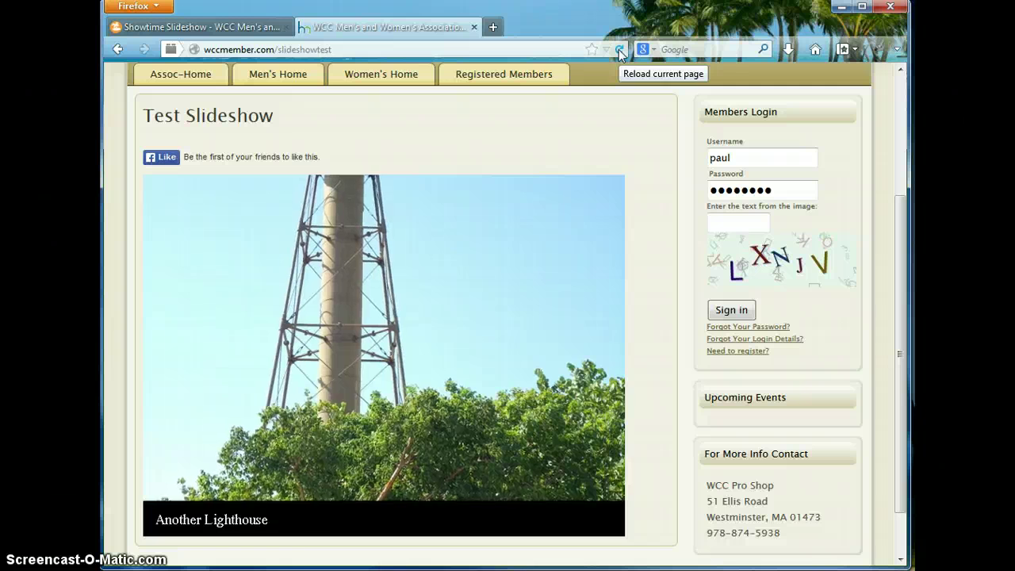
click(619, 50)
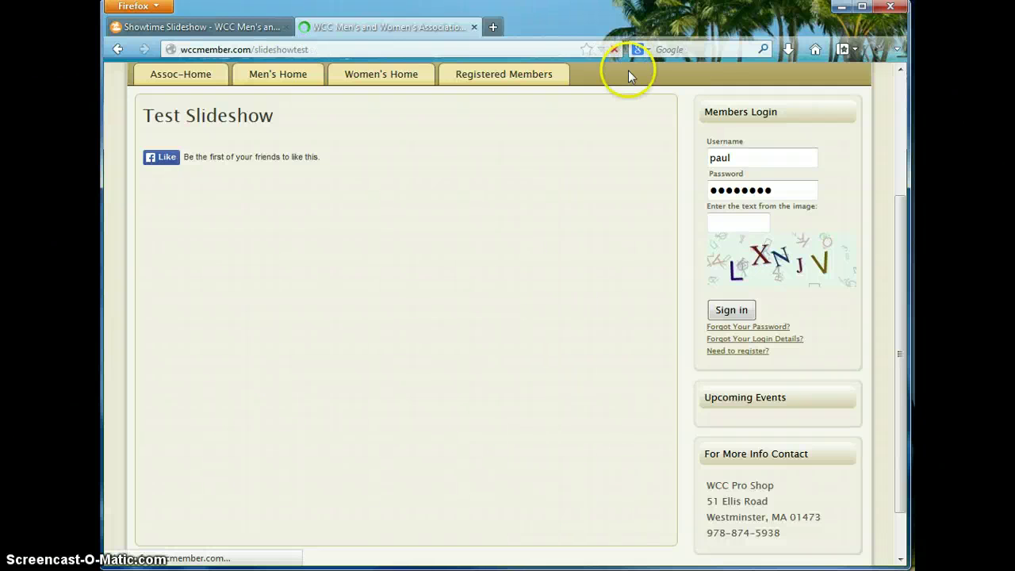